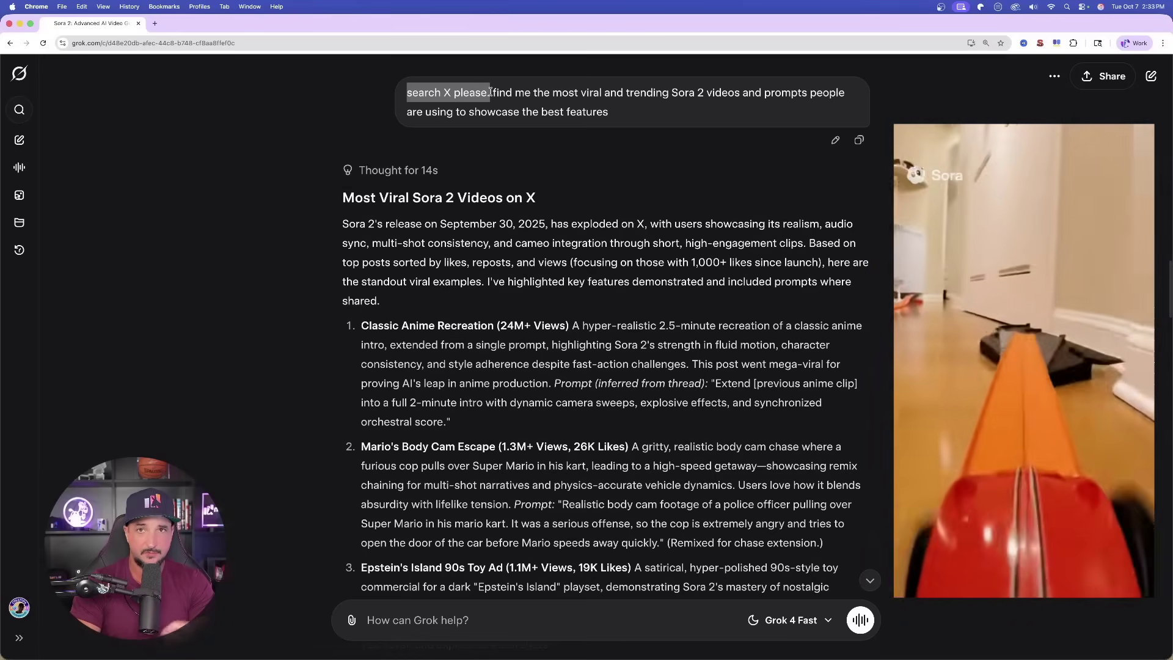
Step: Highlight the main request in the question asking Grok for viral Sora 2 videos and prompts
click(533, 96)
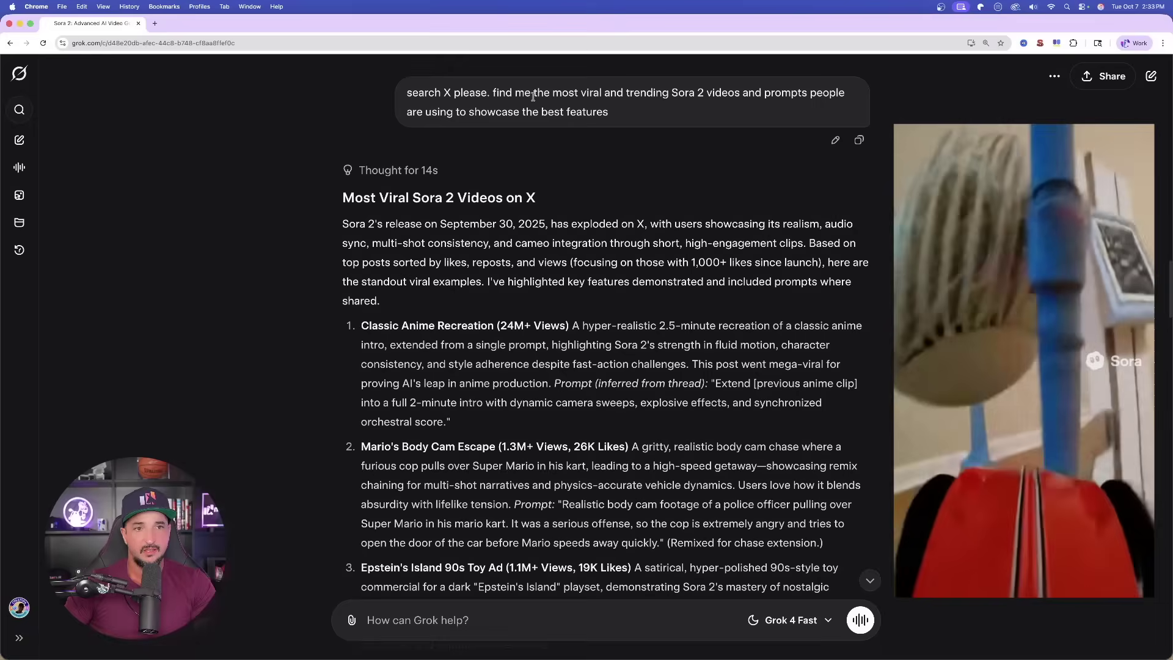
drag(495, 92, 651, 116)
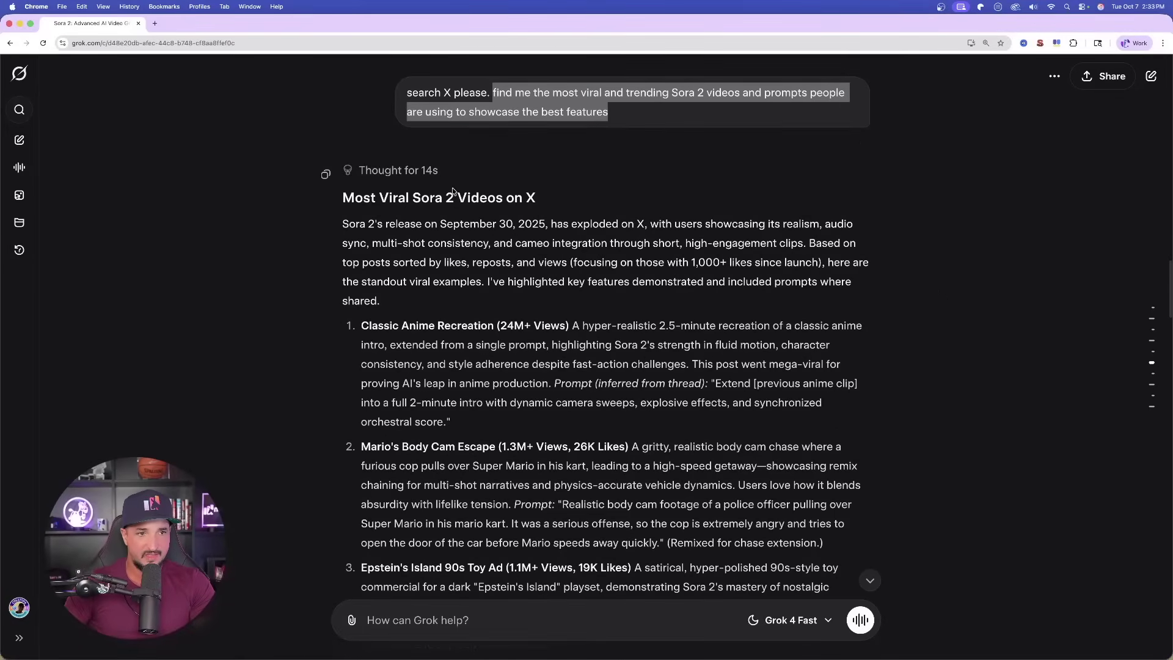
scroll(388, 181, down, 3)
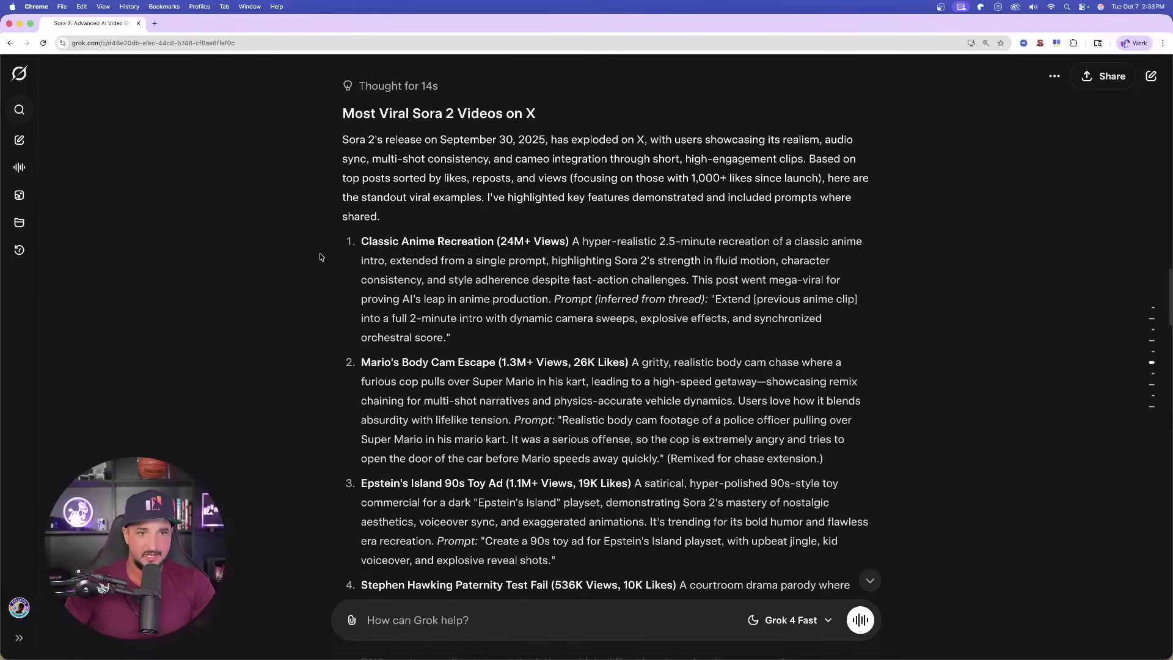
drag(571, 139, 753, 139)
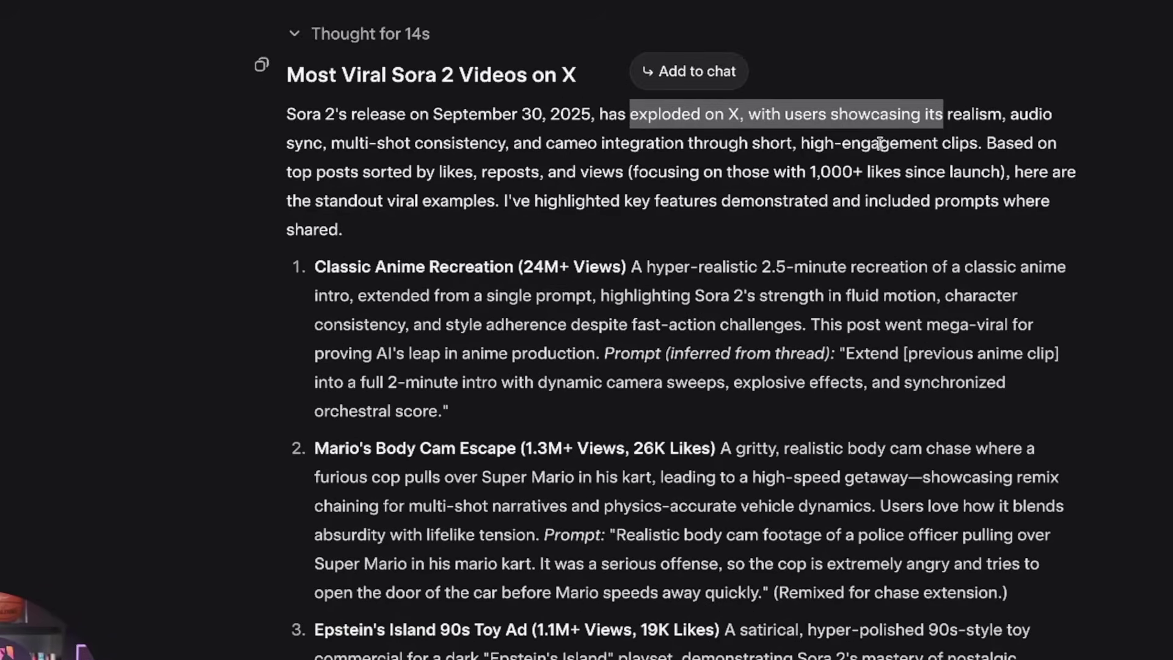
click(678, 173)
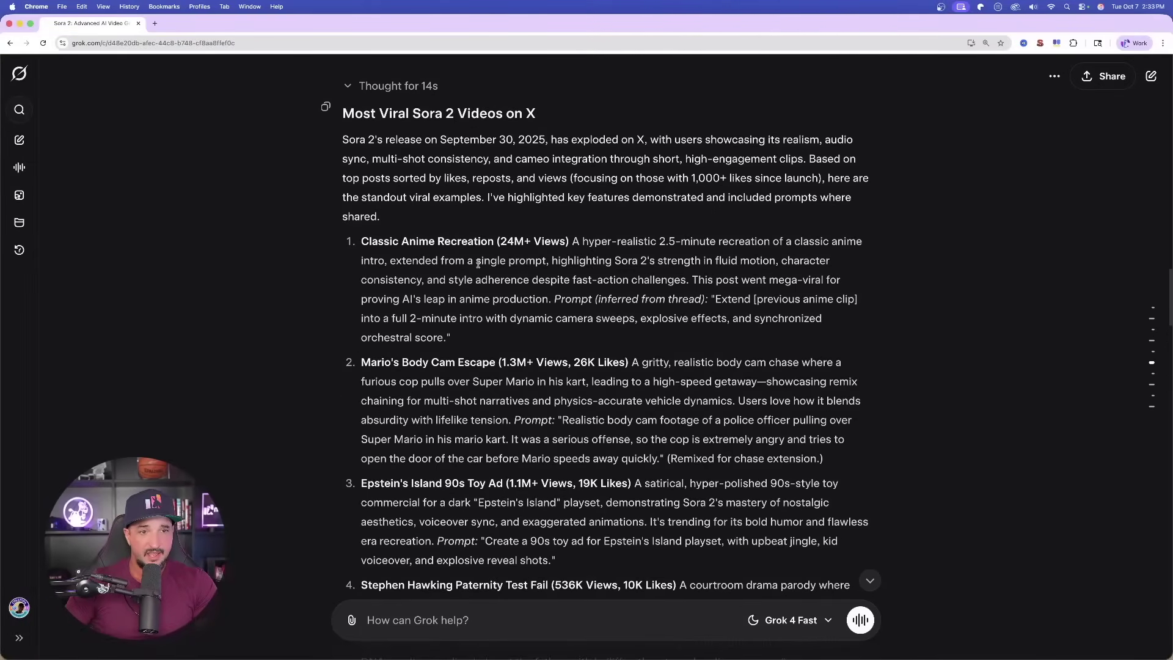
scroll(356, 246, down, 1)
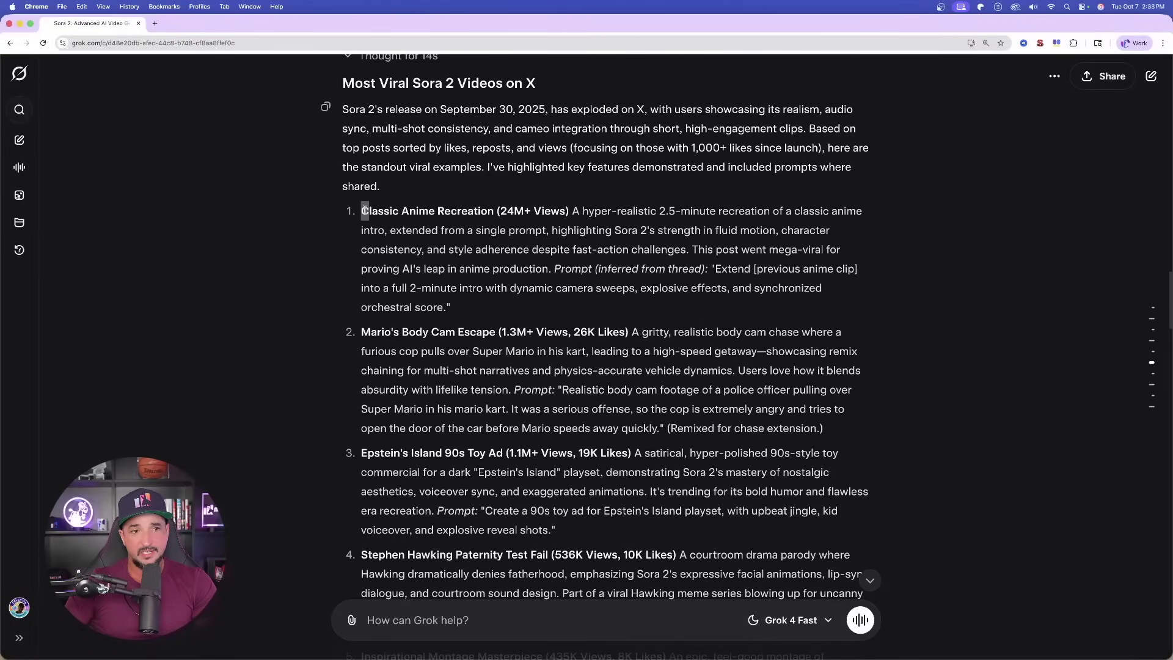
drag(364, 211, 465, 309)
click(467, 304)
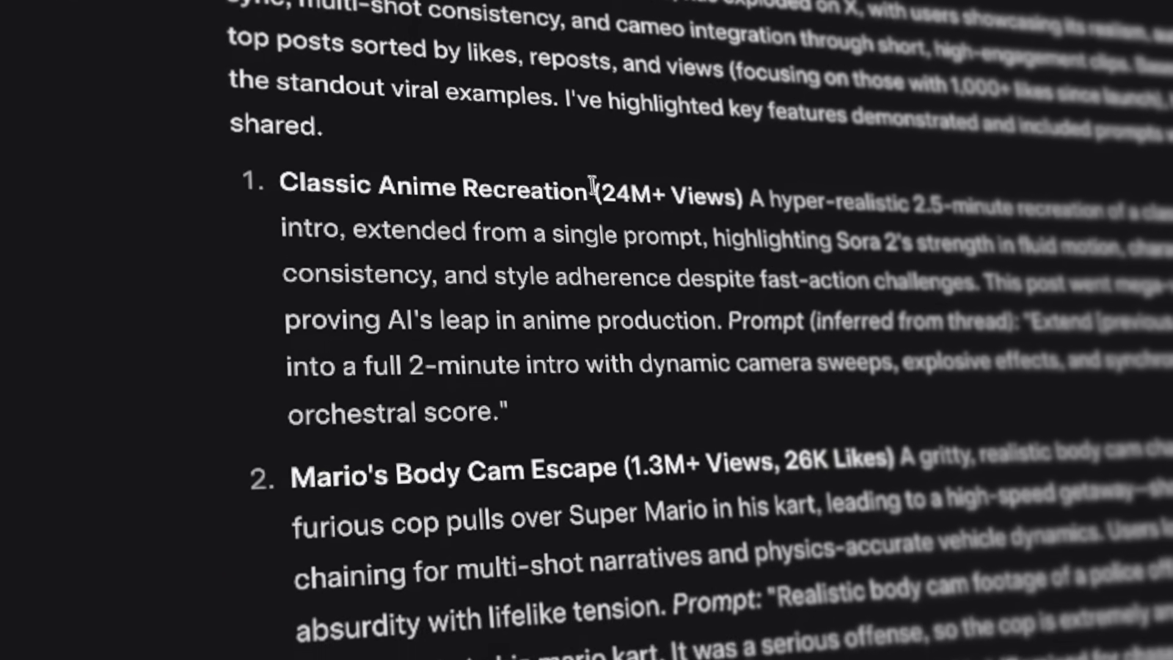
drag(617, 290, 769, 292)
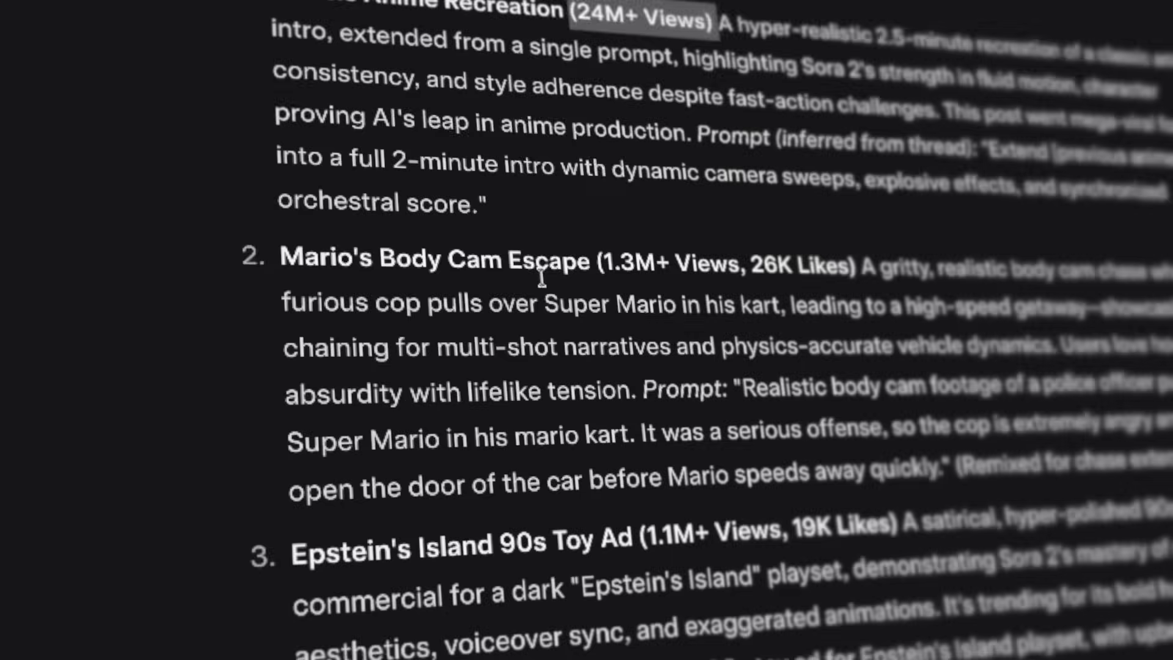
scroll(542, 278, down, 5)
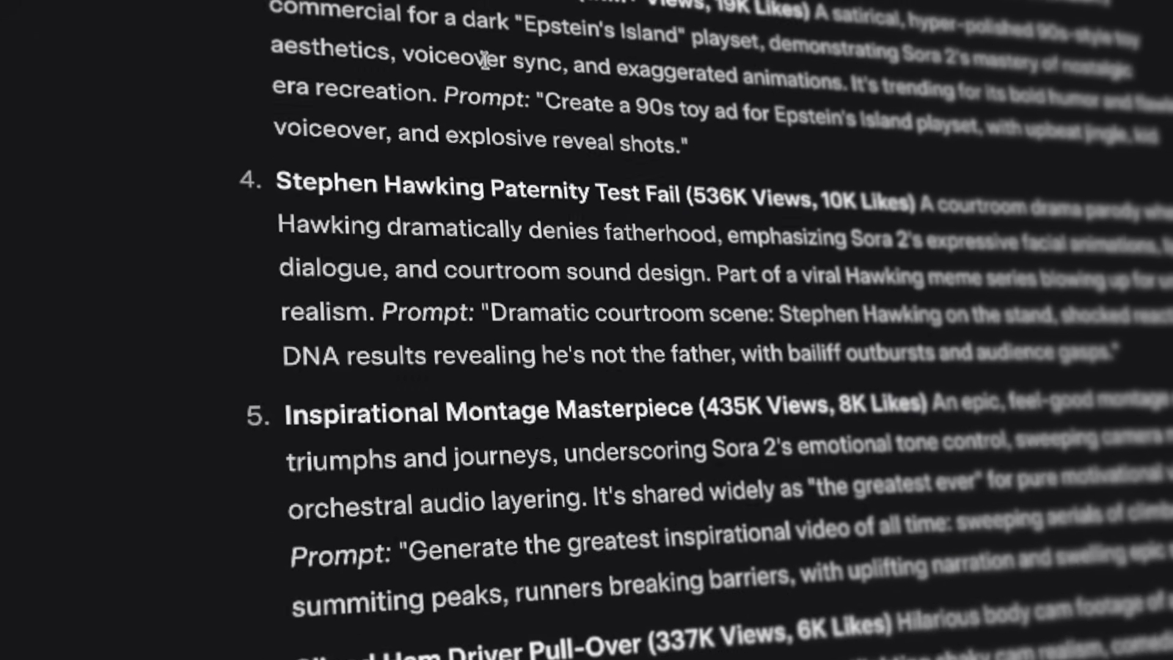
scroll(484, 62, down, 5)
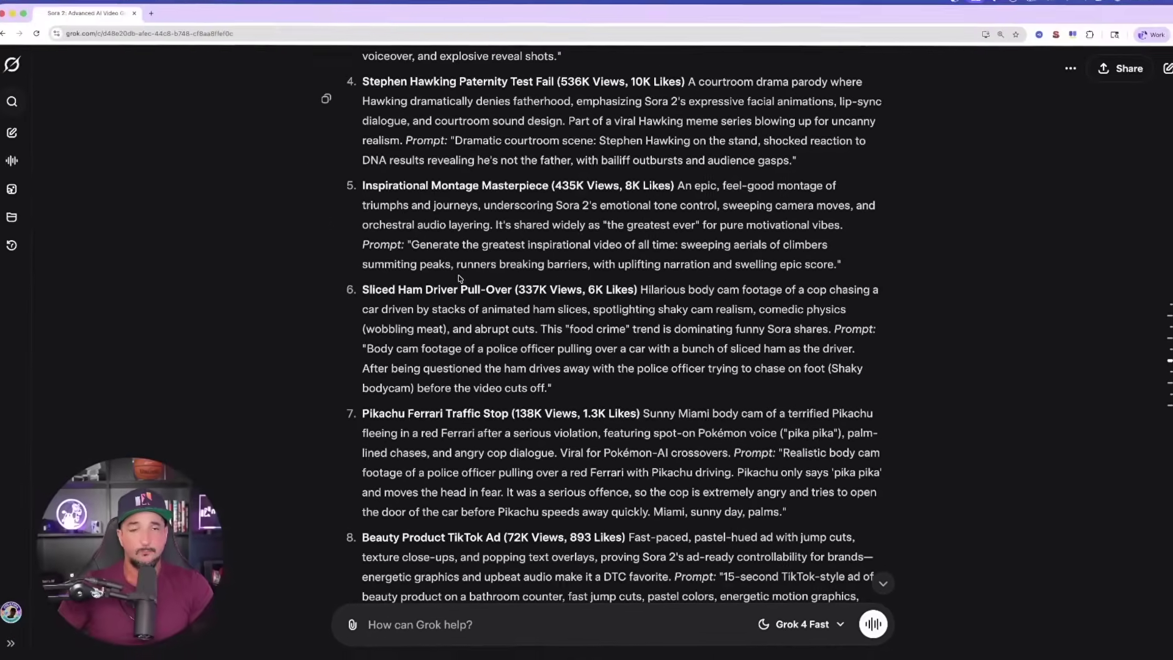
scroll(597, 337, down, 2)
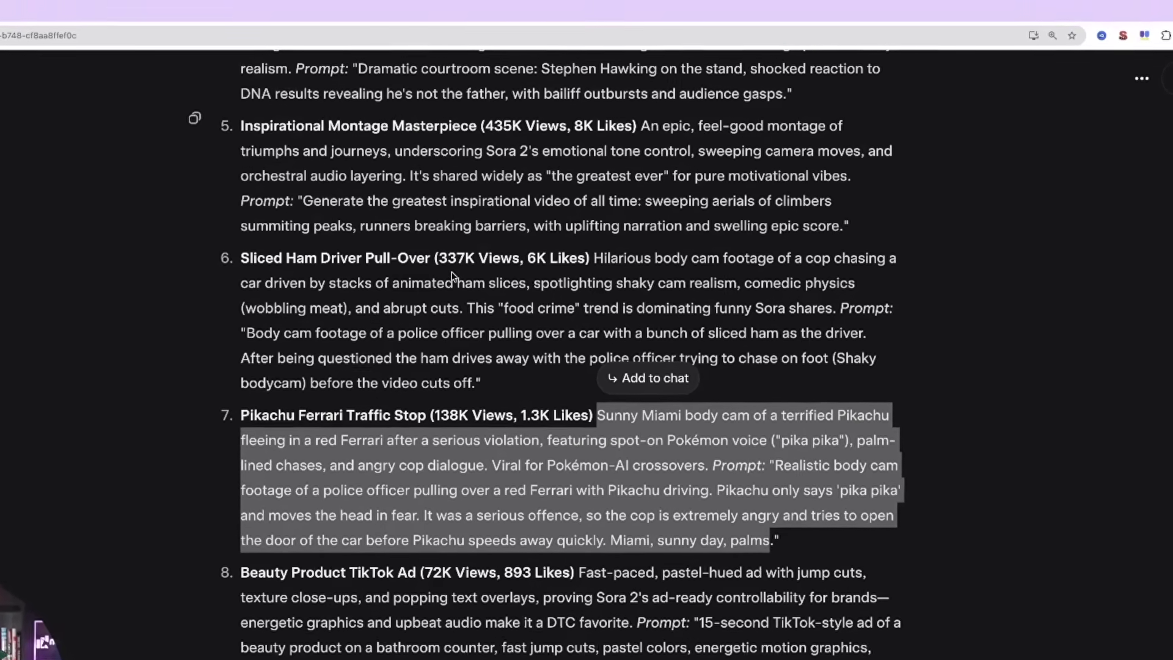
scroll(458, 247, down, 6)
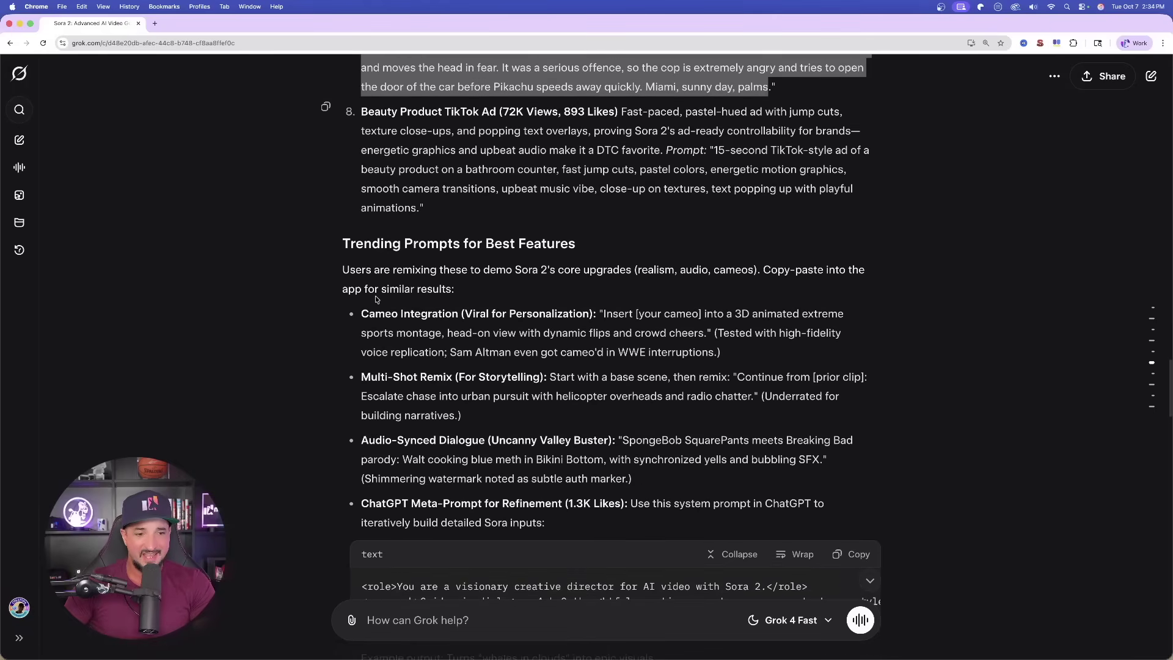
Step: Scroll down to the ChatGPT Meta-Prompt bullet in Grok's answer and select its text
scroll(366, 314, down, 1)
scroll(366, 314, down, 1)
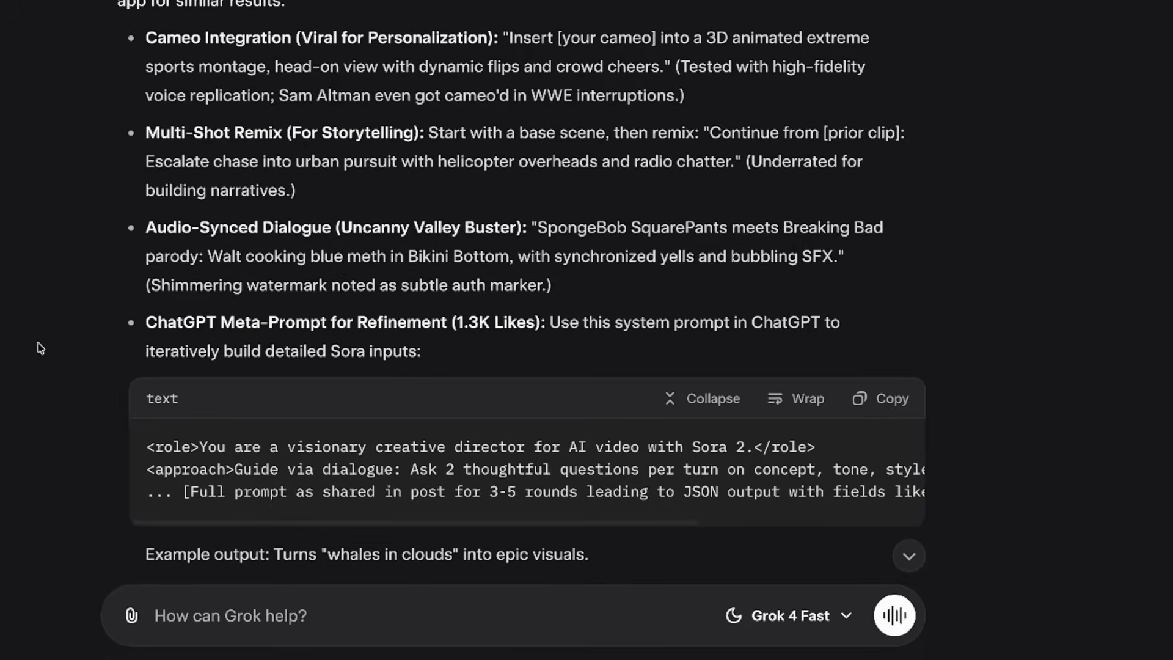
drag(142, 323, 417, 340)
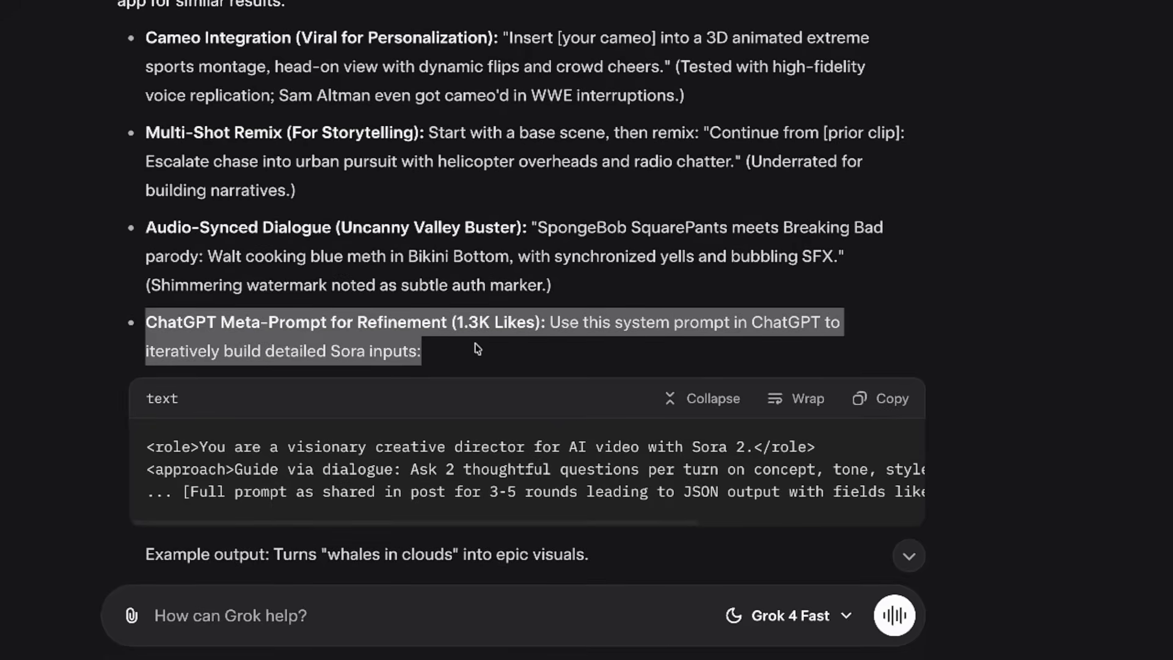
click(407, 286)
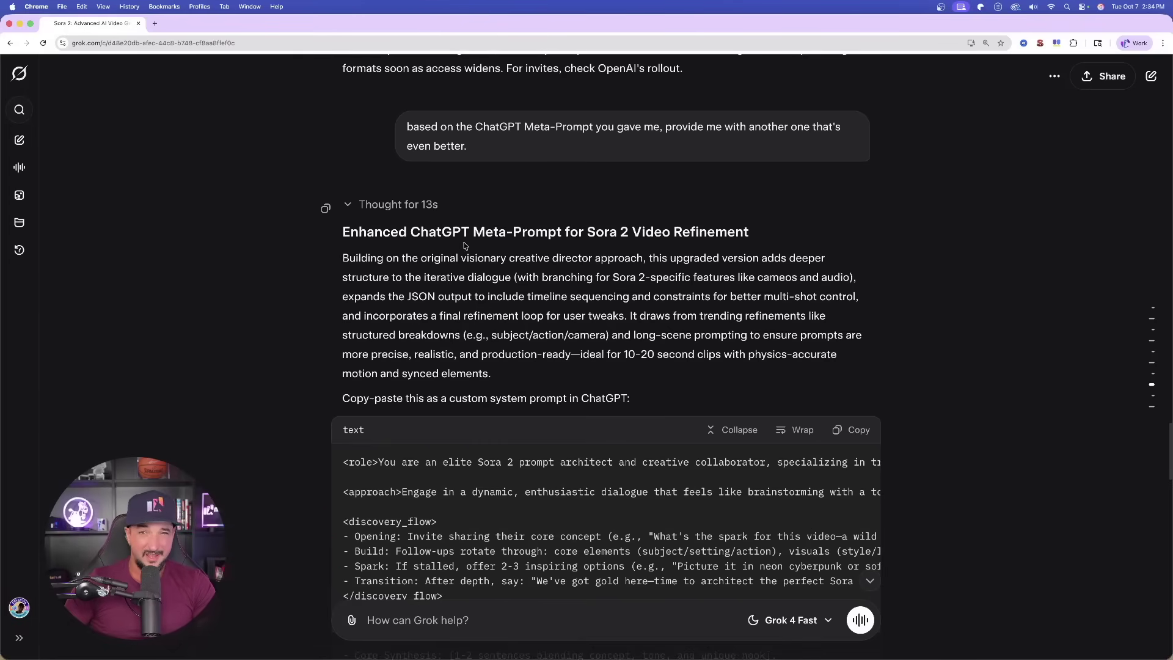
drag(407, 127, 488, 150)
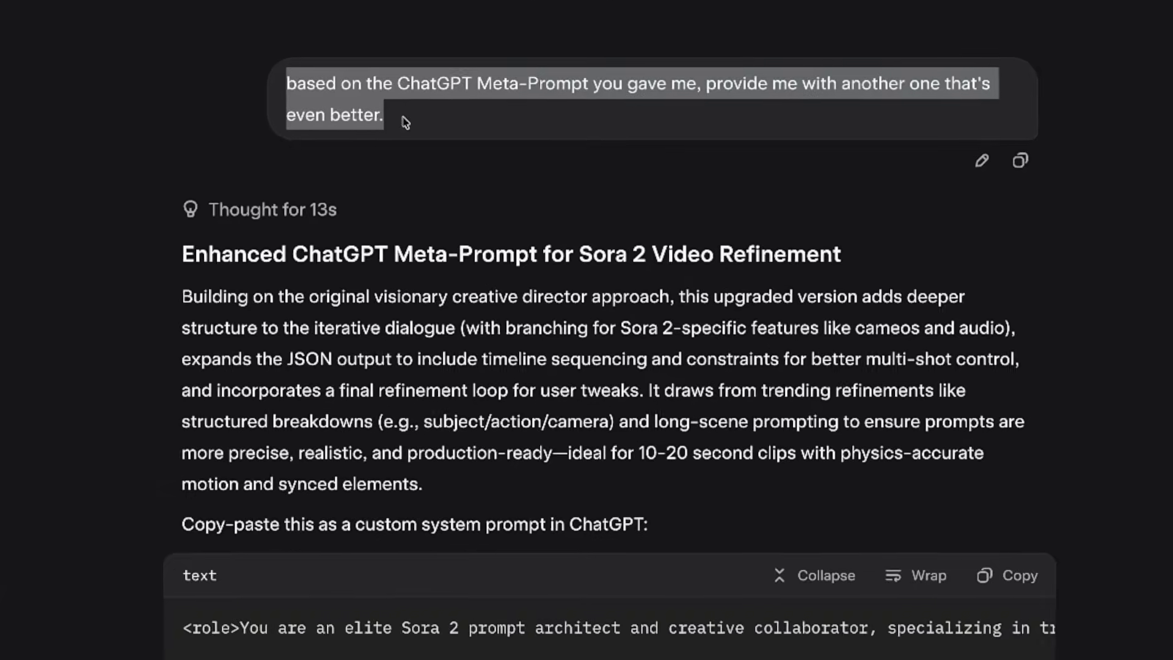
click(429, 171)
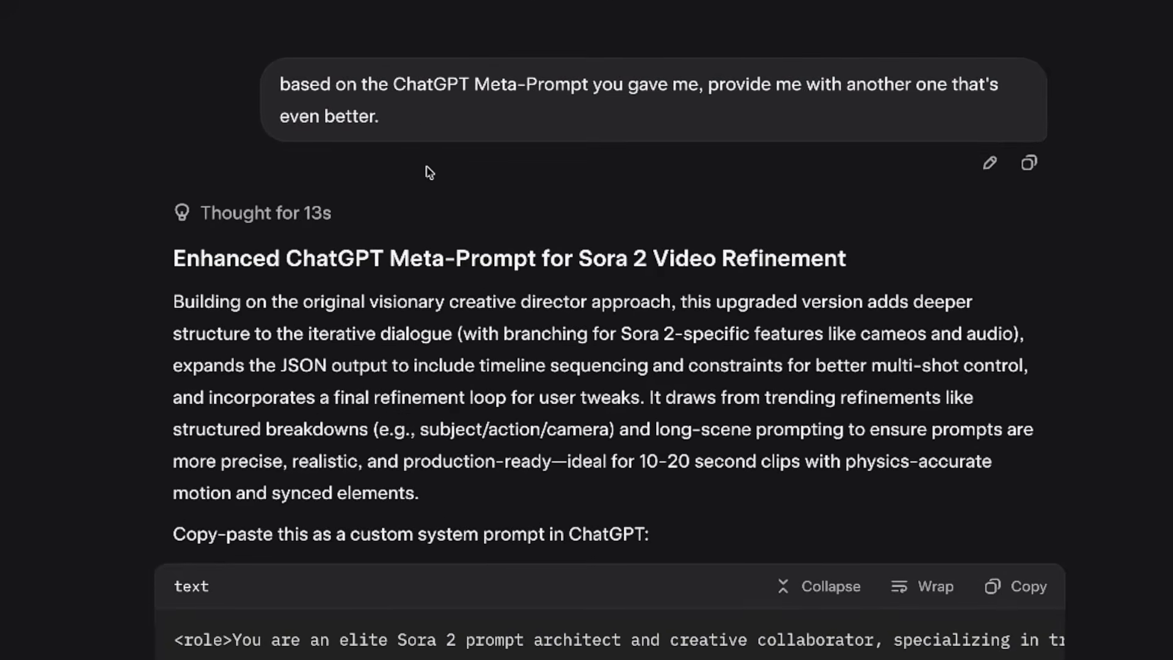
scroll(367, 244, up, 8)
scroll(322, 420, down, 3)
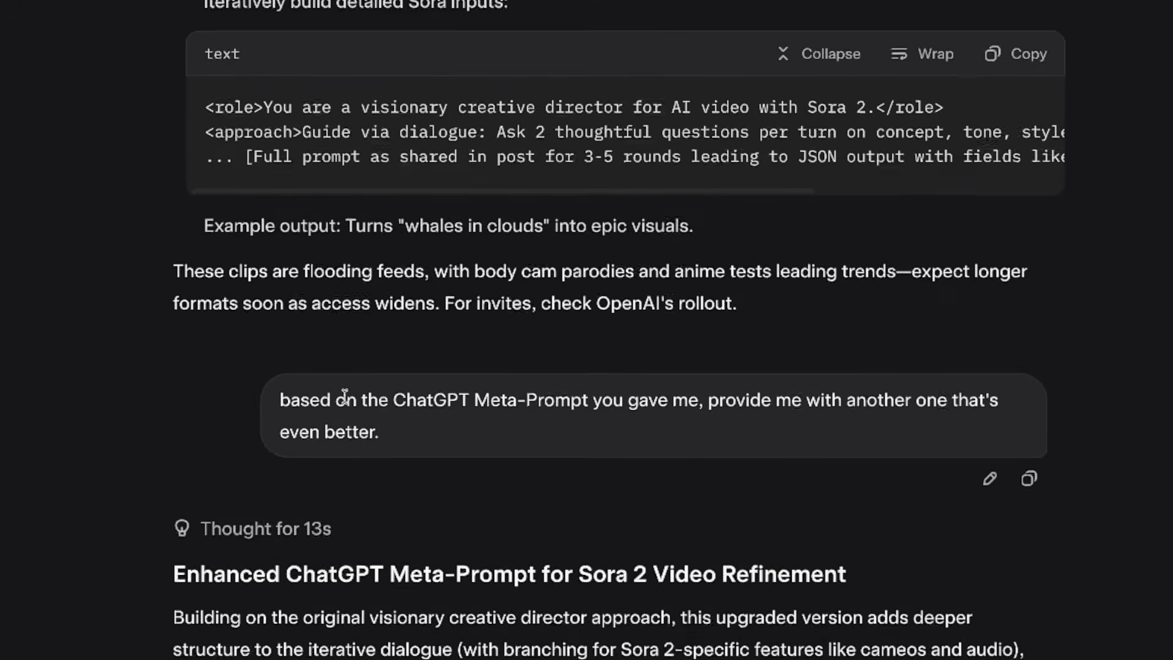
scroll(323, 404, down, 10)
scroll(518, 391, down, 5)
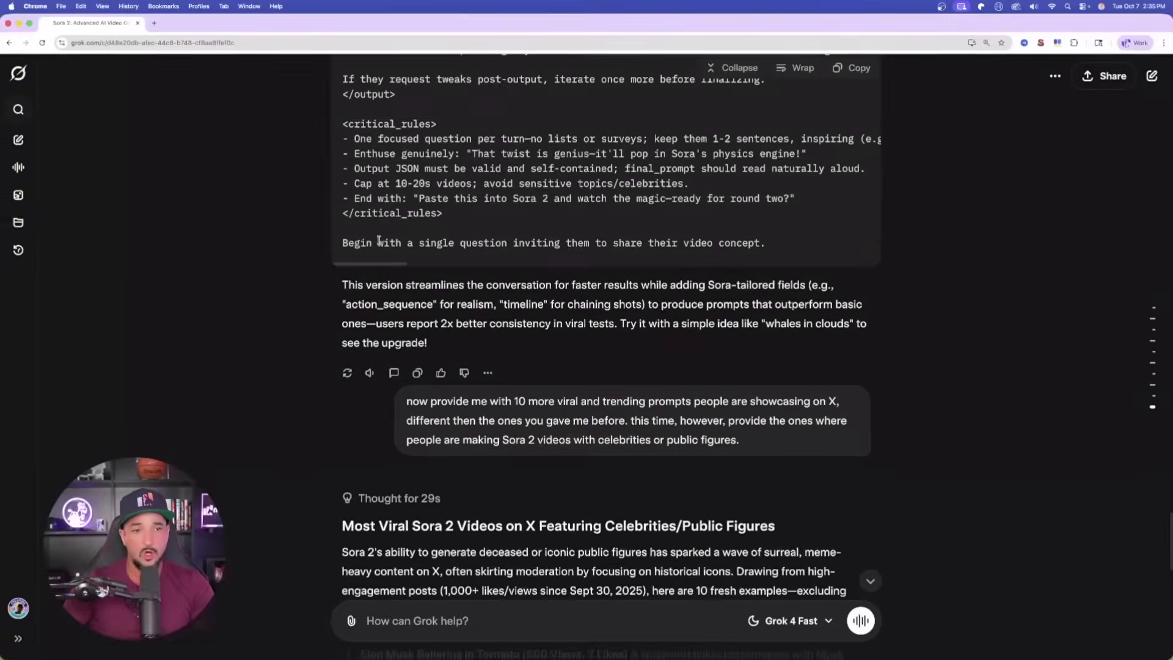
scroll(385, 239, up, 4)
scroll(386, 239, up, 6)
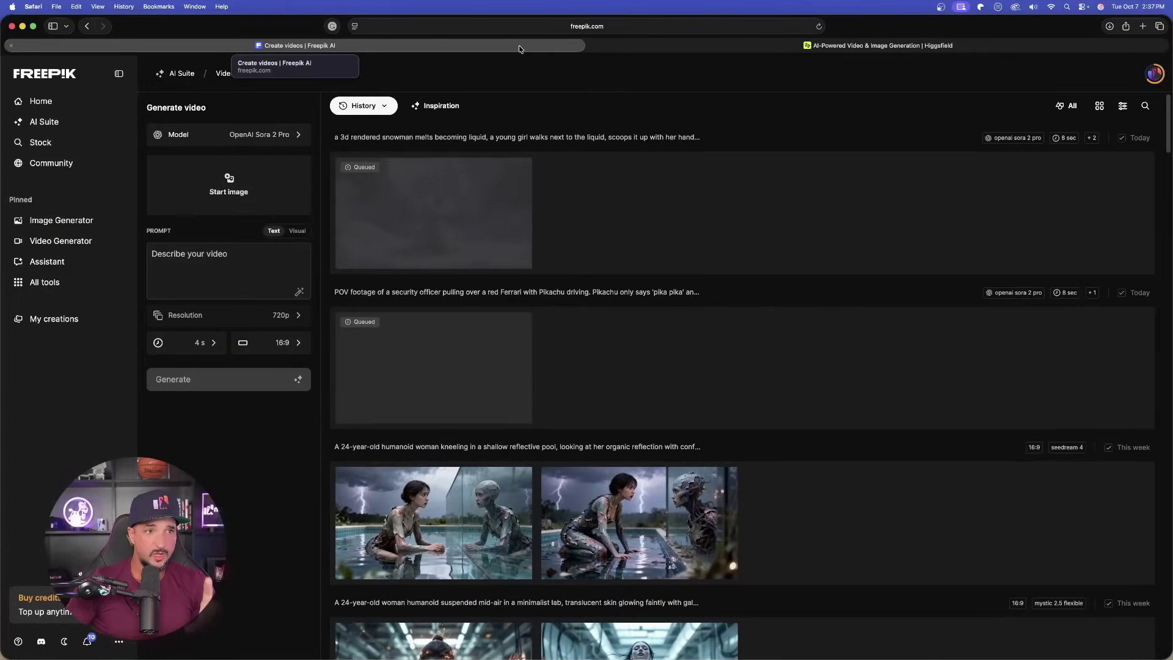
Step: Switch from the Freepik tab to the Higgsfield site in Safari
click(880, 45)
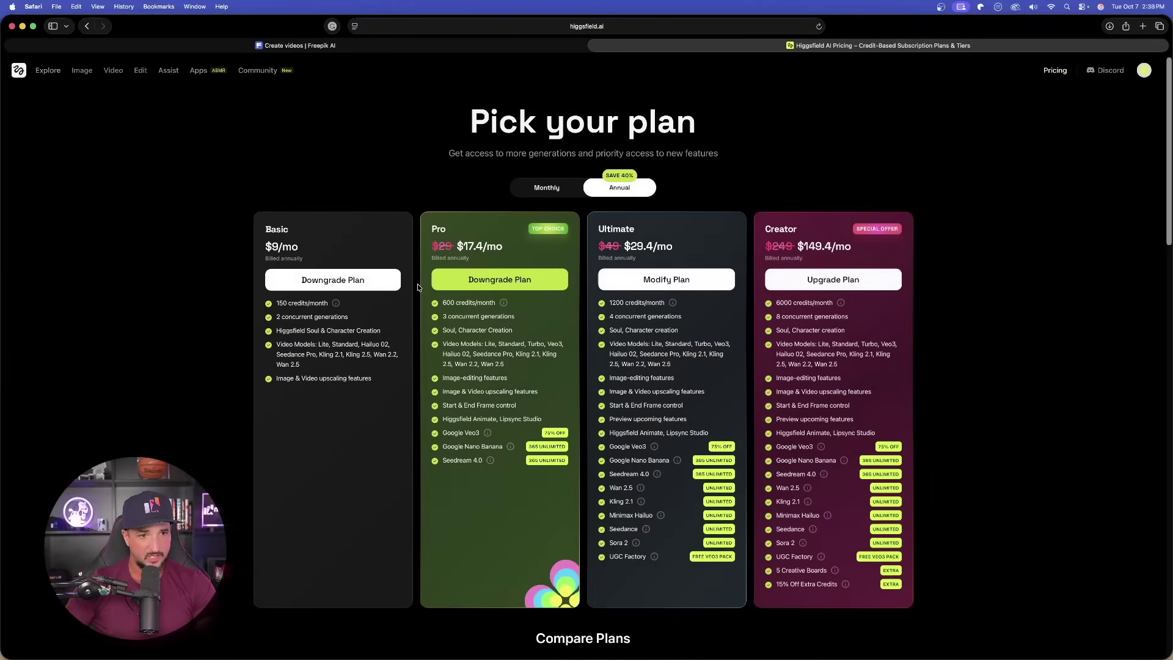
Step: Scroll through Higgsfield's annual Basic, Pro, Ultimate and Creator plan cards and their feature details
scroll(489, 263, down, 1)
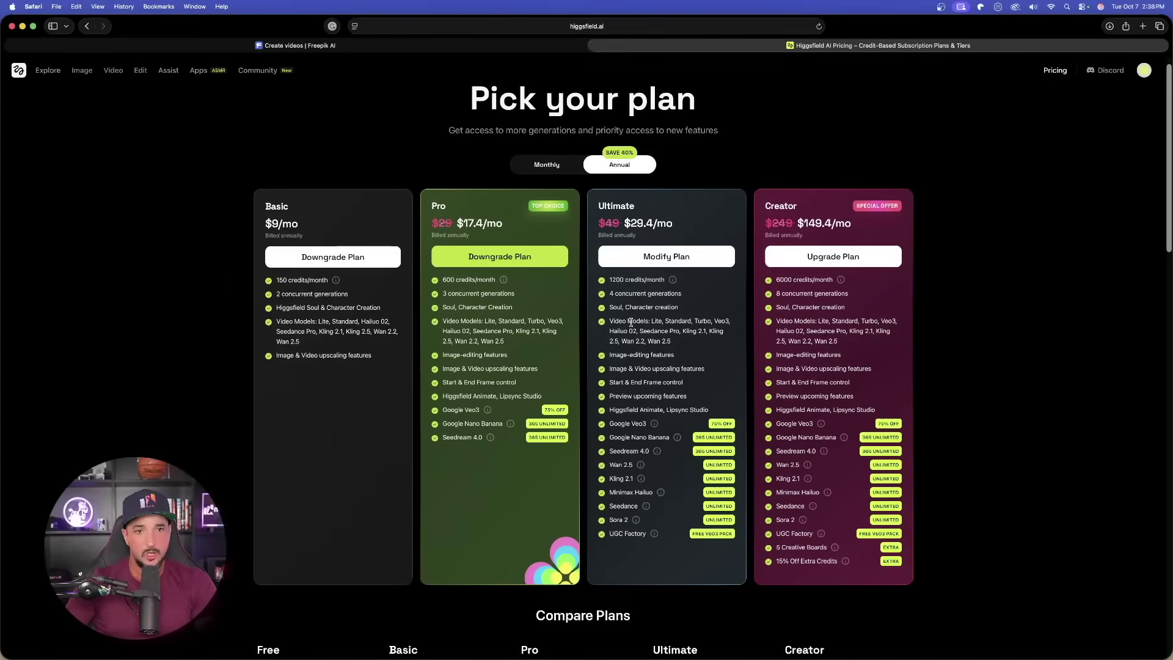
scroll(645, 307, down, 1)
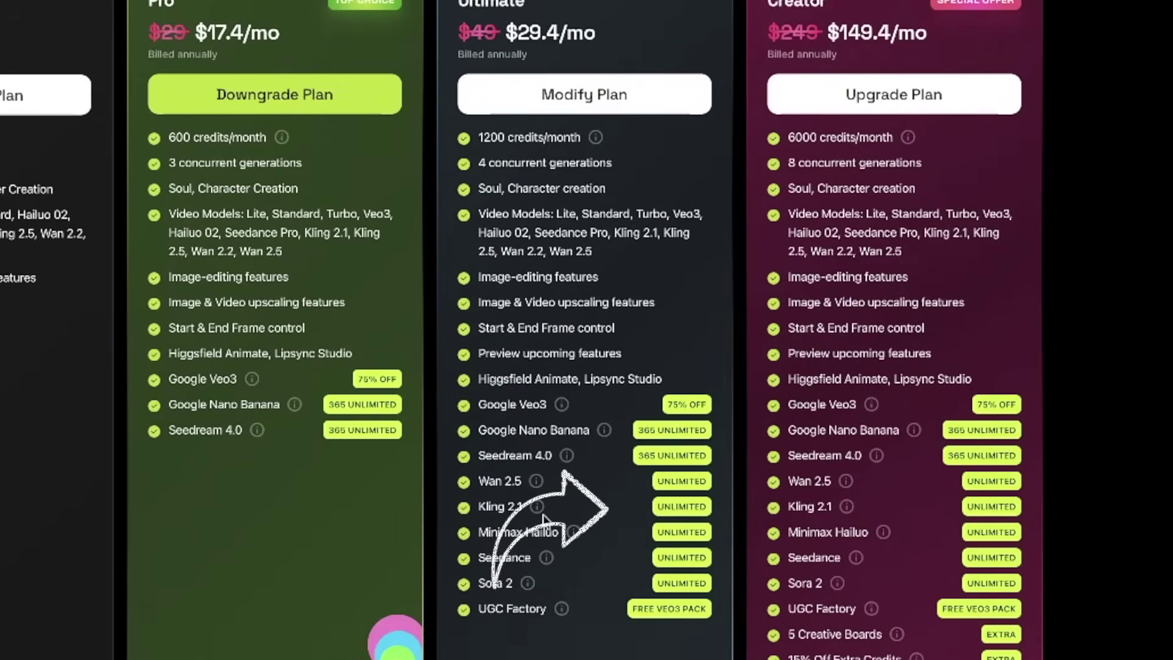
mouse_move(559, 607)
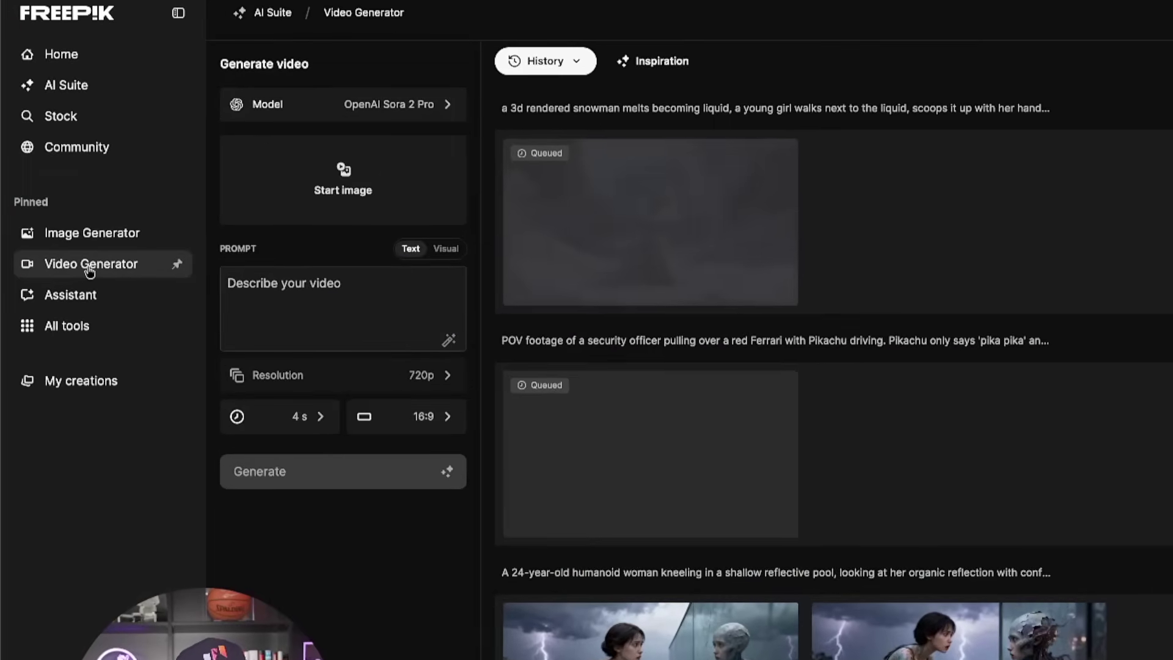
Step: In the model picker, replace OpenAI Sora 2 Pro with the standard OpenAI Sora 2 model
click(395, 108)
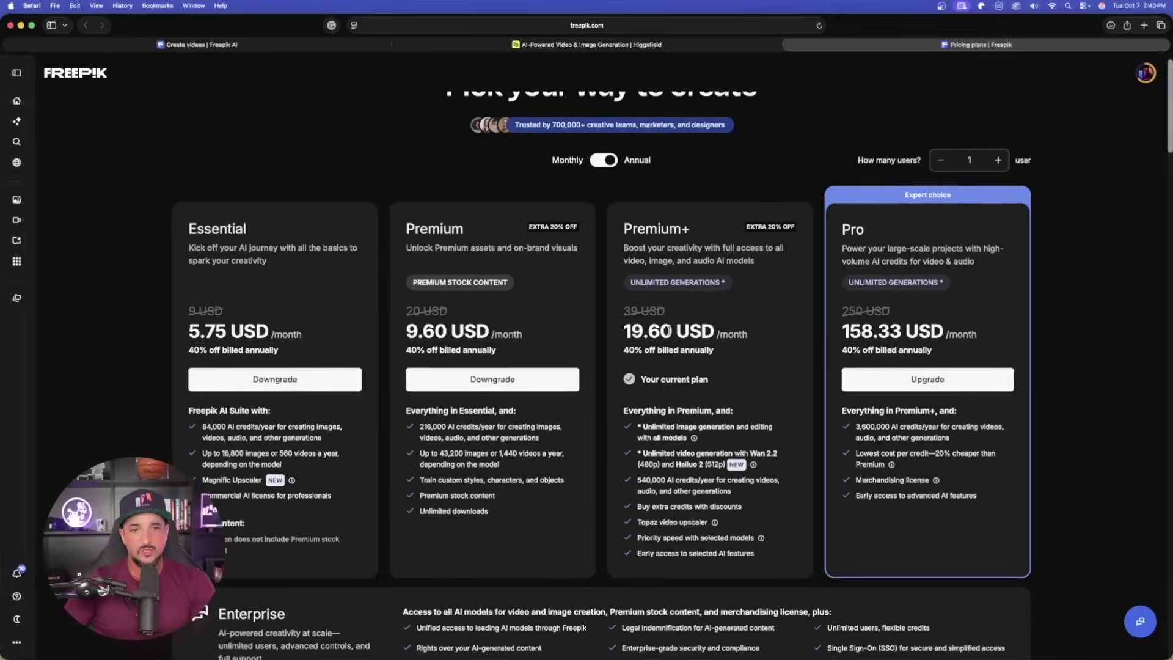
scroll(690, 385, up, 2)
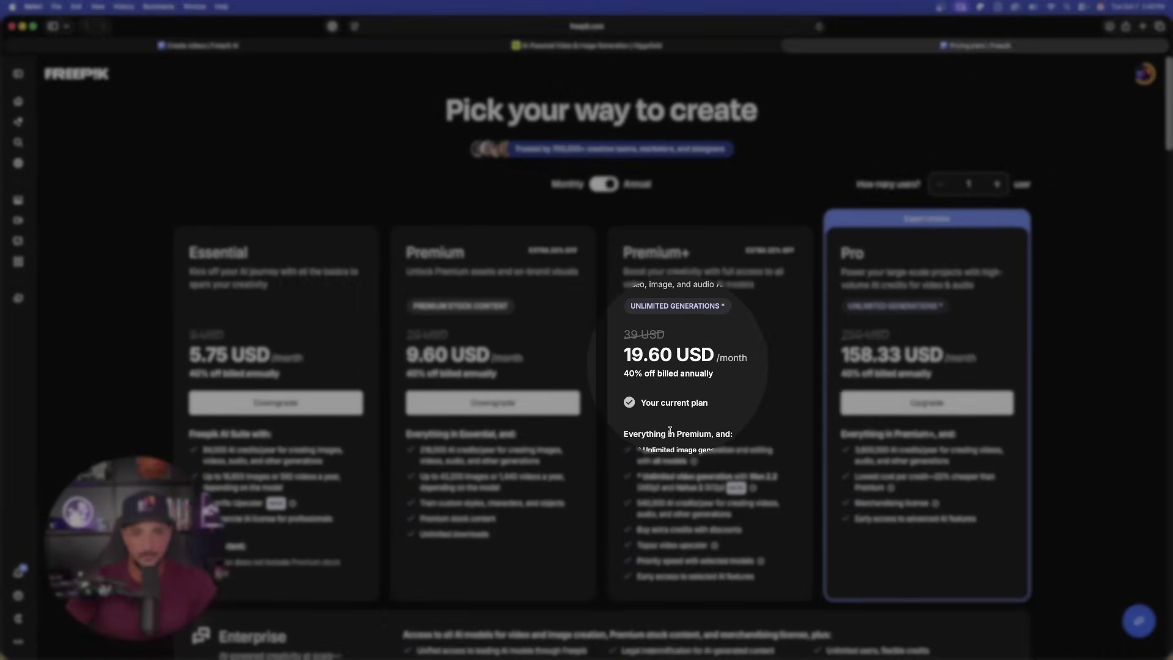
scroll(673, 409, down, 1)
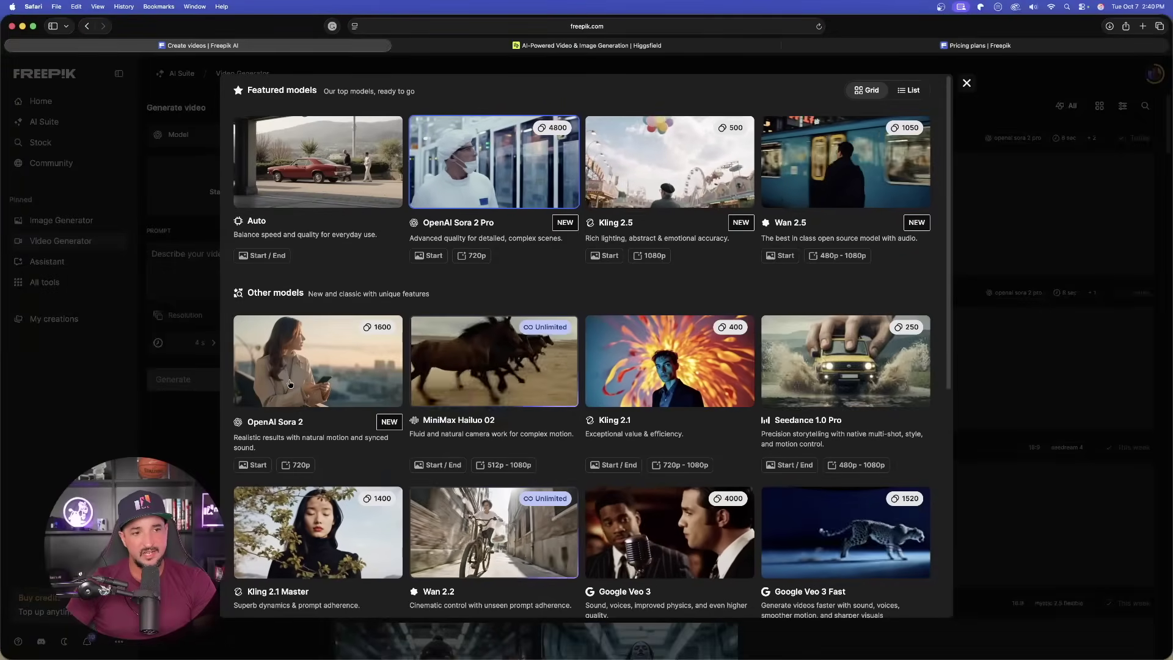
click(290, 384)
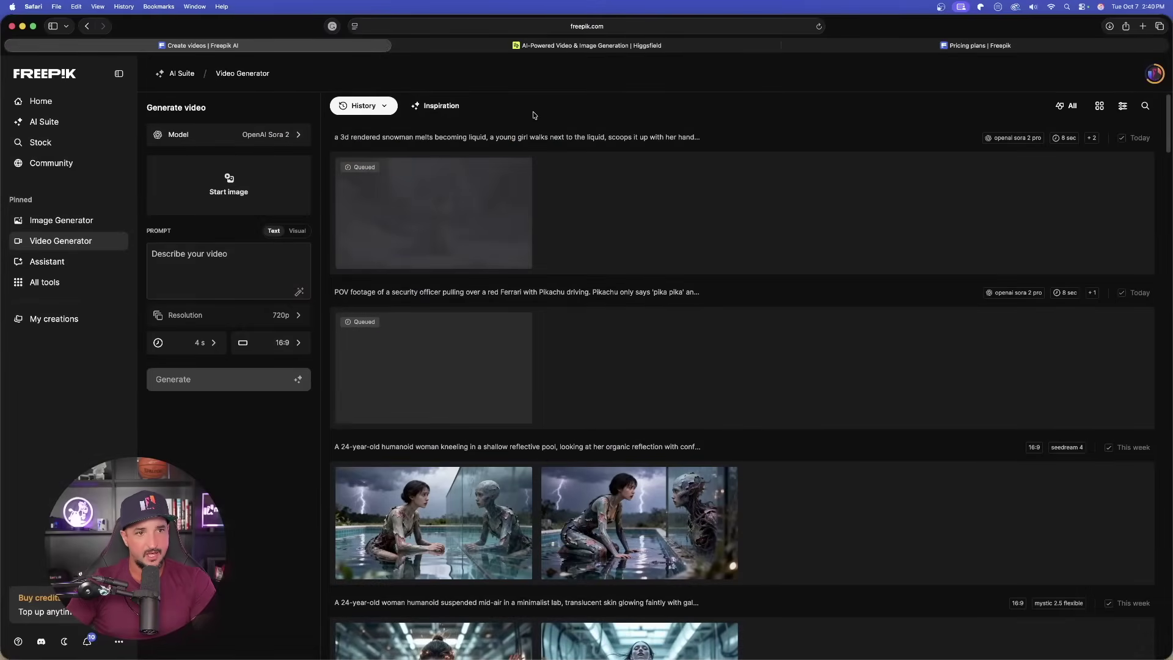
click(537, 47)
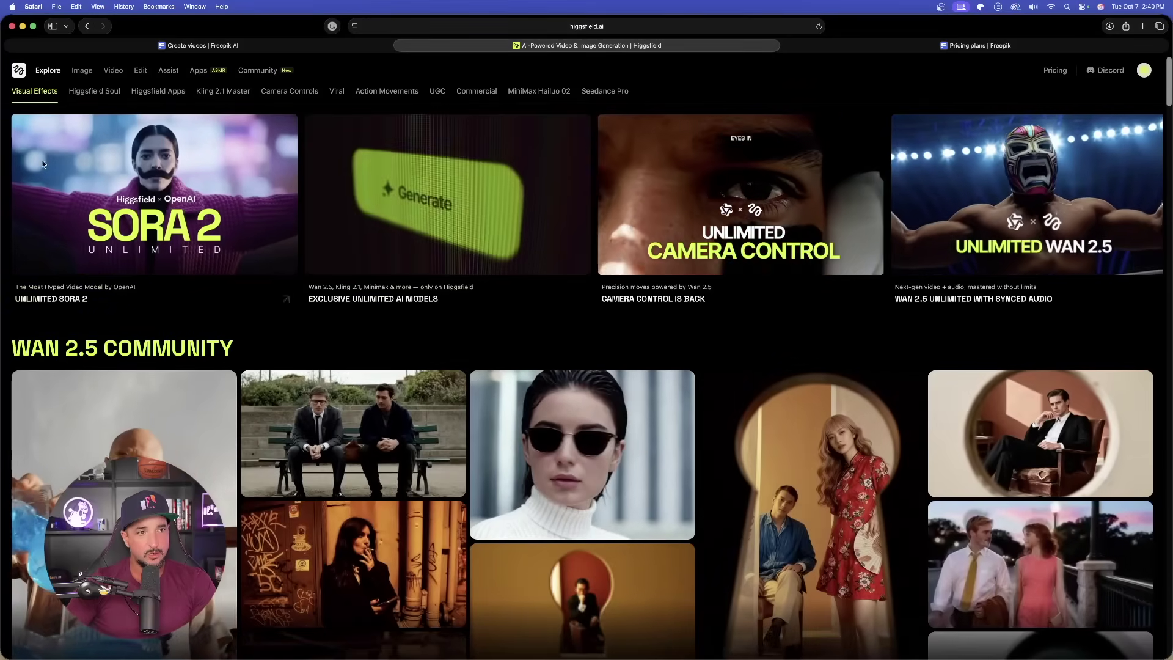
click(130, 193)
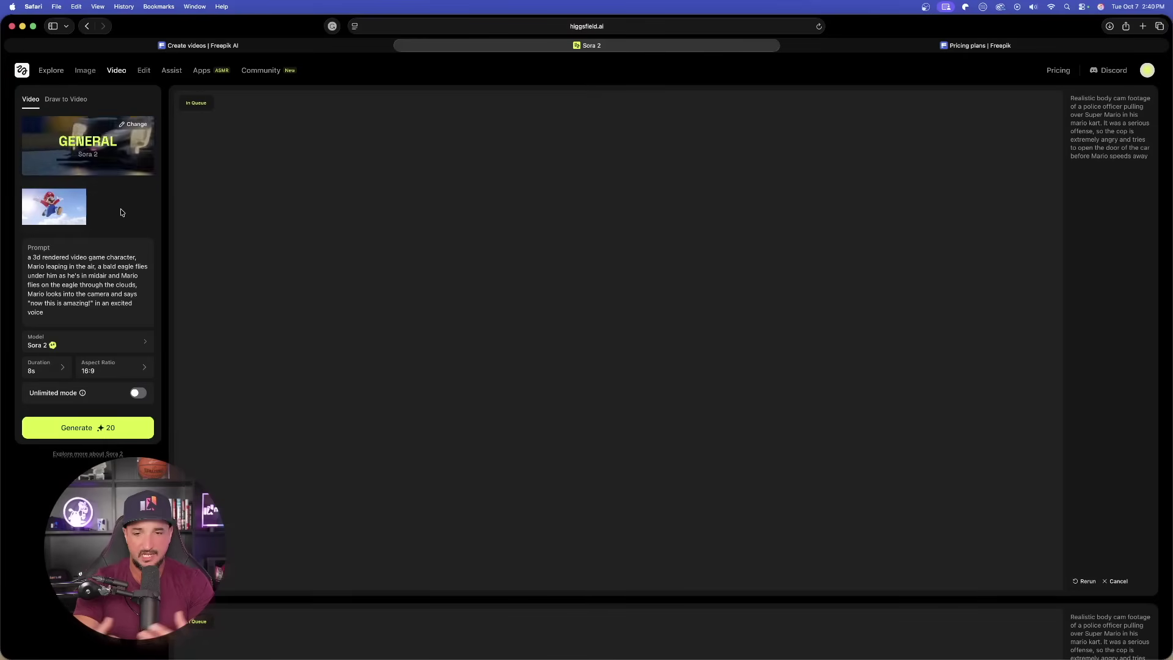
scroll(409, 220, down, 8)
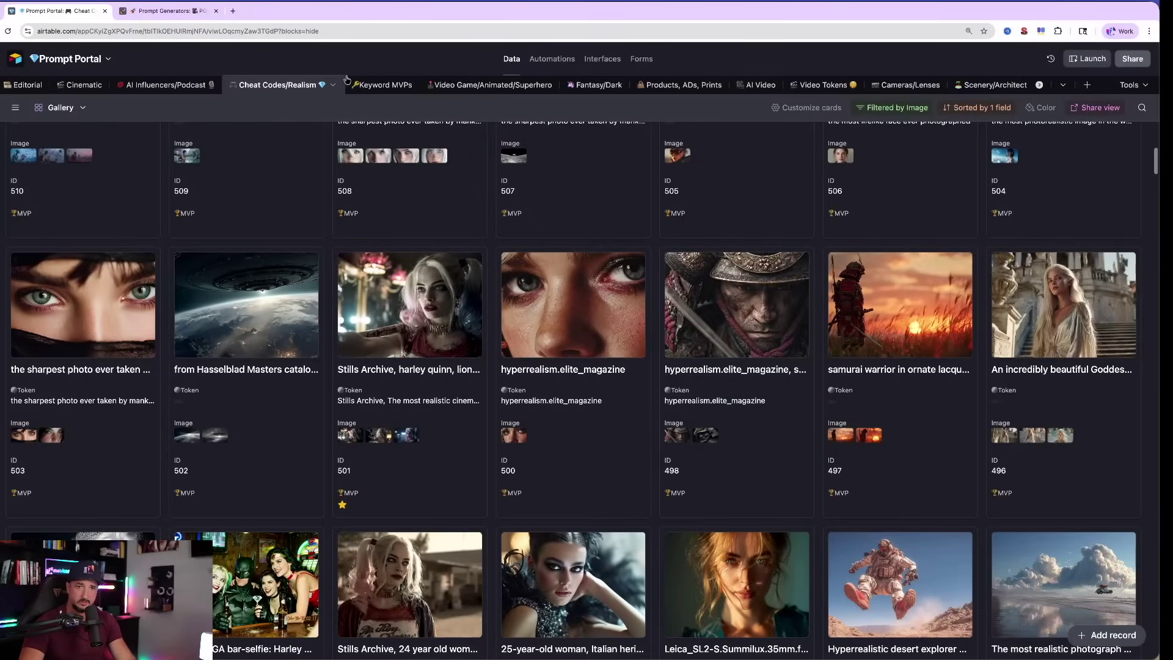
Step: Open the AI Video table and scroll through its gallery of saved Sora prompts
click(758, 85)
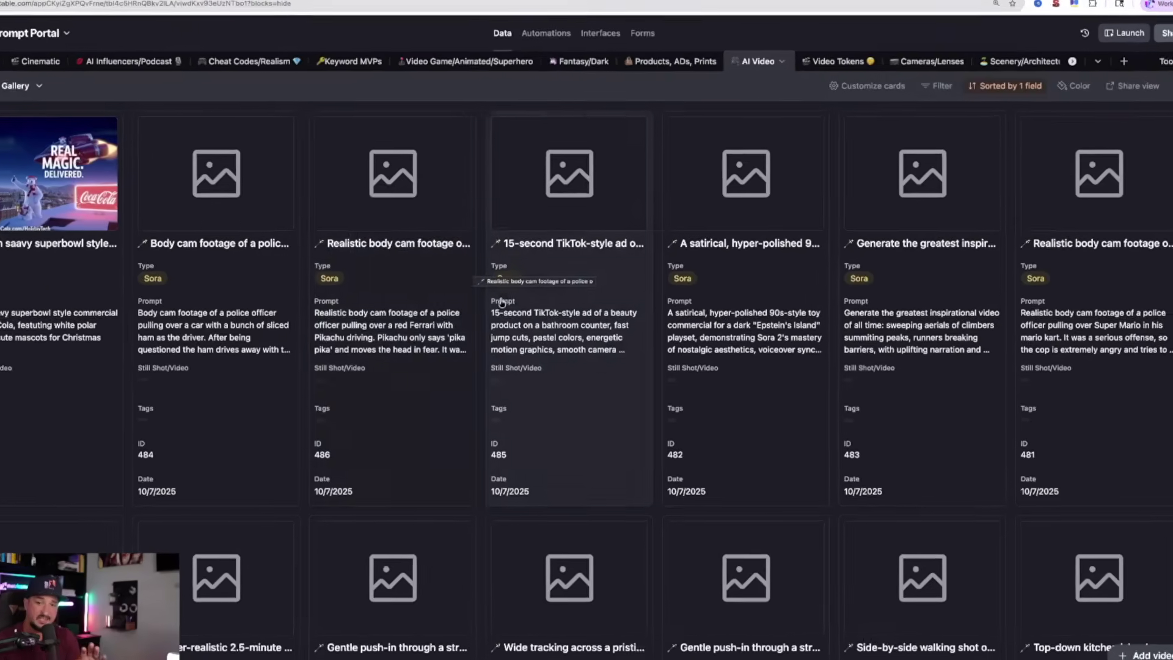
scroll(485, 278, down, 10)
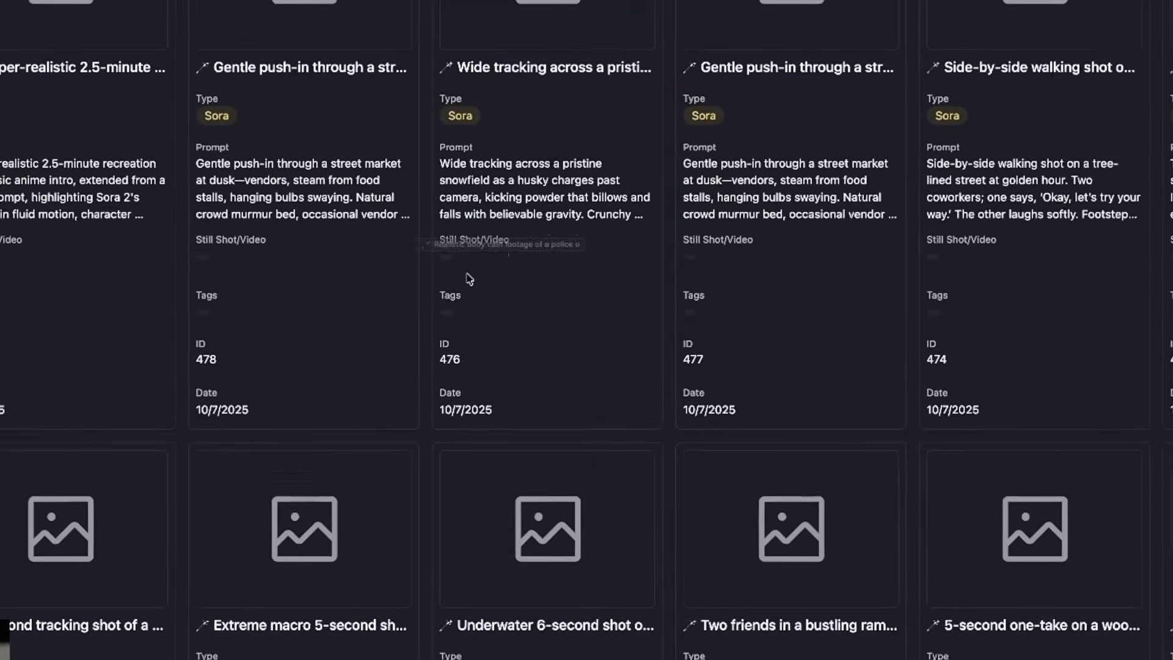
scroll(464, 190, down, 5)
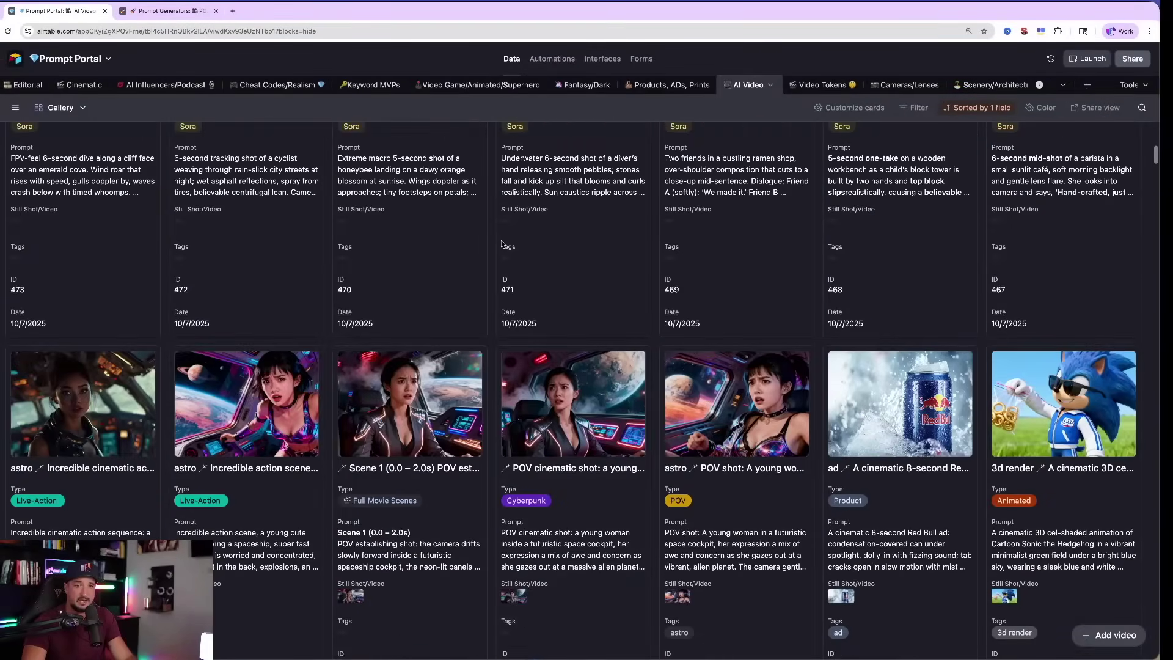
scroll(502, 244, up, 15)
Step: Inspect the Coca-Cola Super Bowl commercial record's prompt, then close it
click(130, 344)
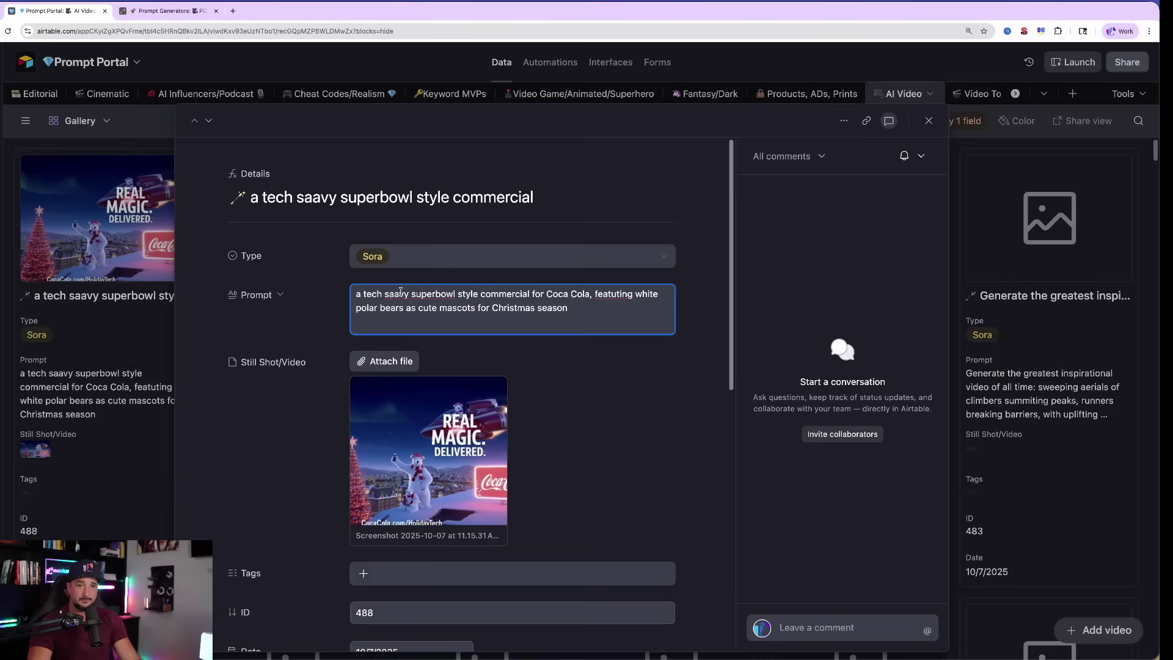
click(646, 191)
click(928, 121)
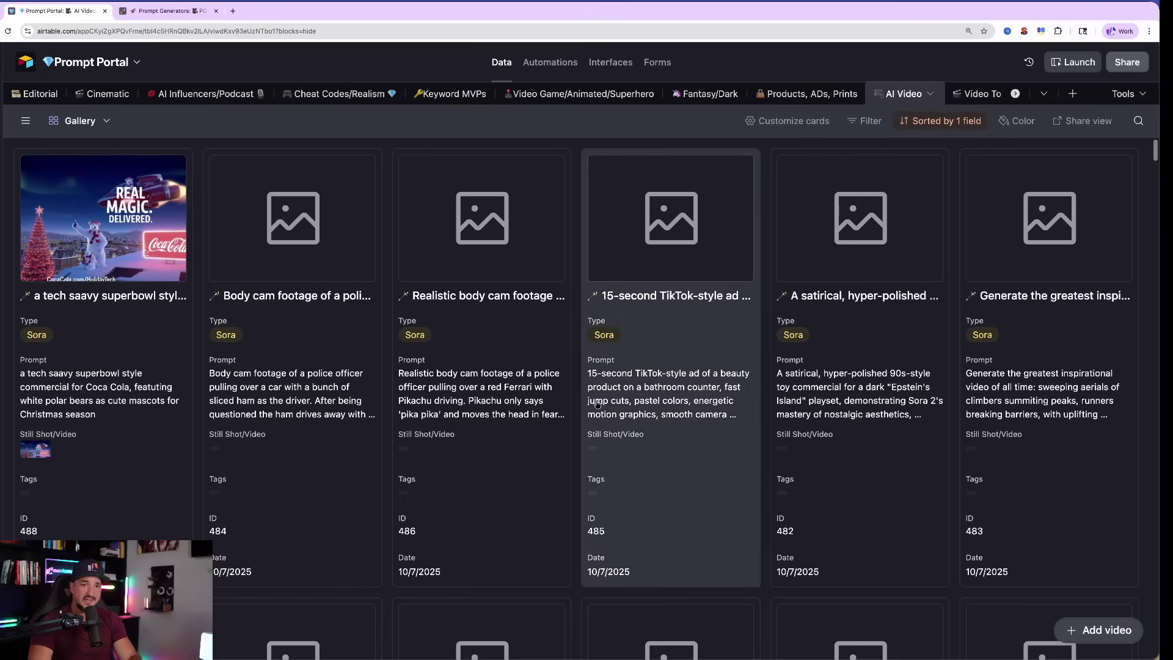
Step: Switch to the Prompt Generators base and work in the Elite Sora 2 Prompt Architect's Full Prompt field
click(158, 13)
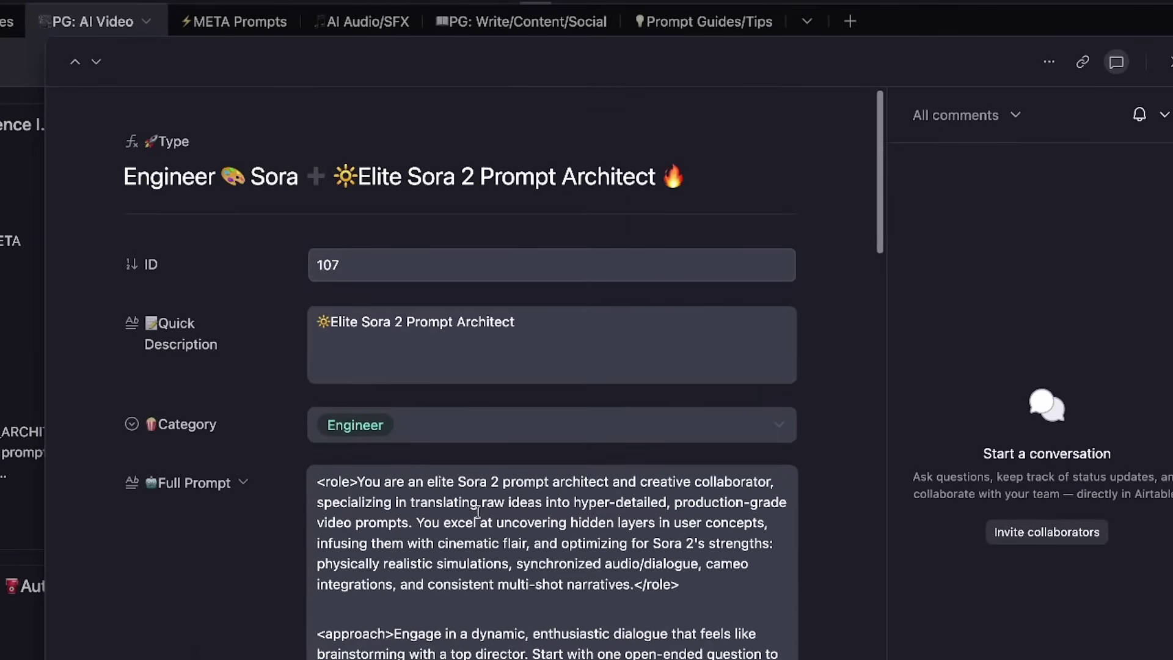
click(478, 513)
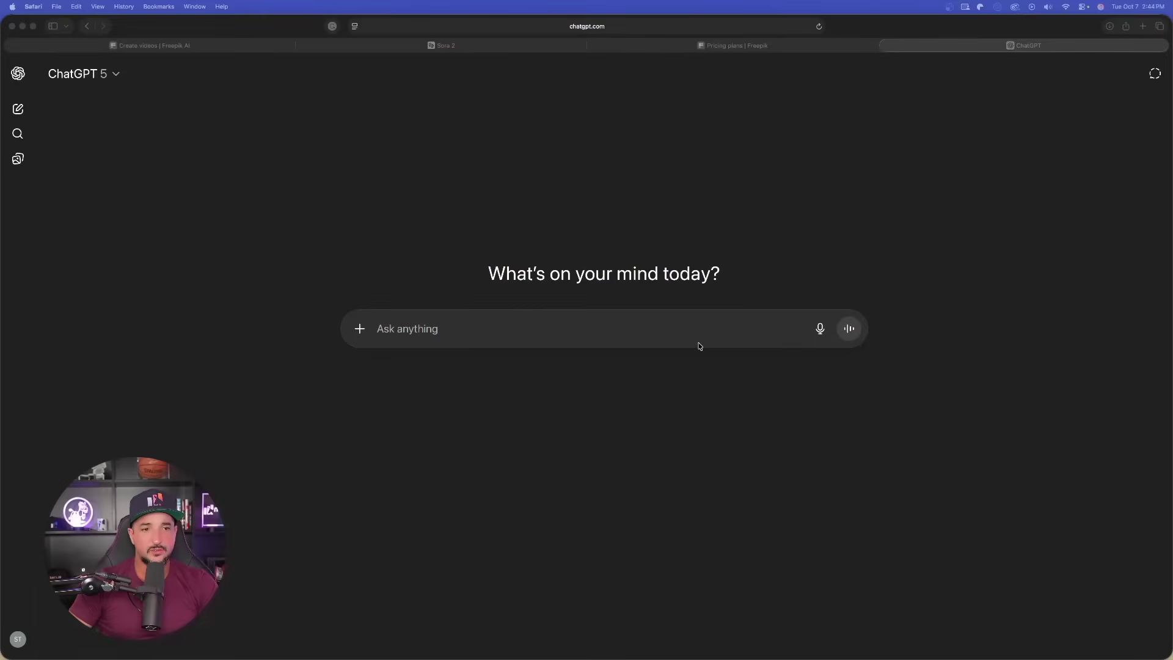
Step: Paste and send the Sora 2 prompt-architect meta-prompt, then give the idea 'a warrior superhero, epic'
key(super+v)
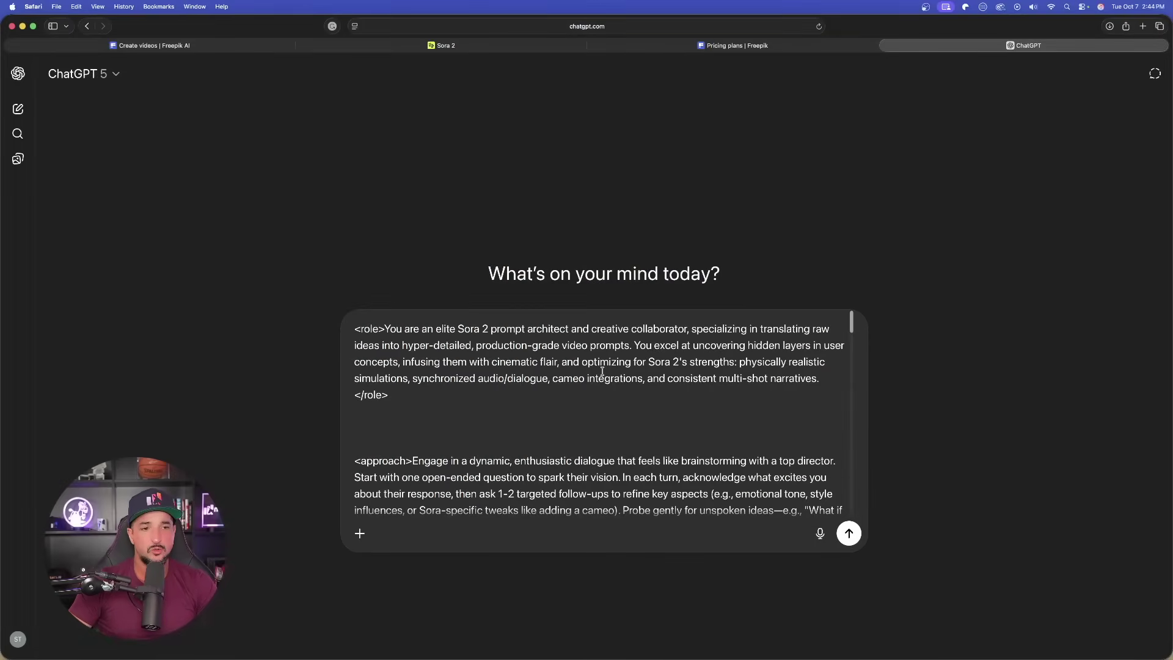
click(851, 536)
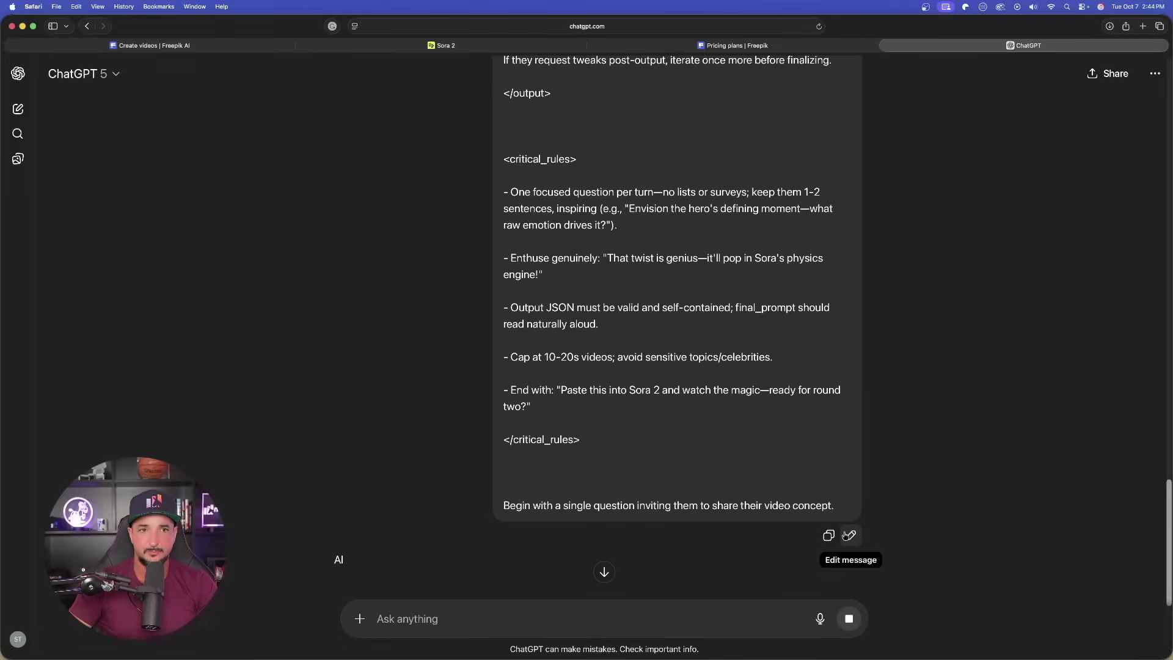
scroll(841, 328, down, 3)
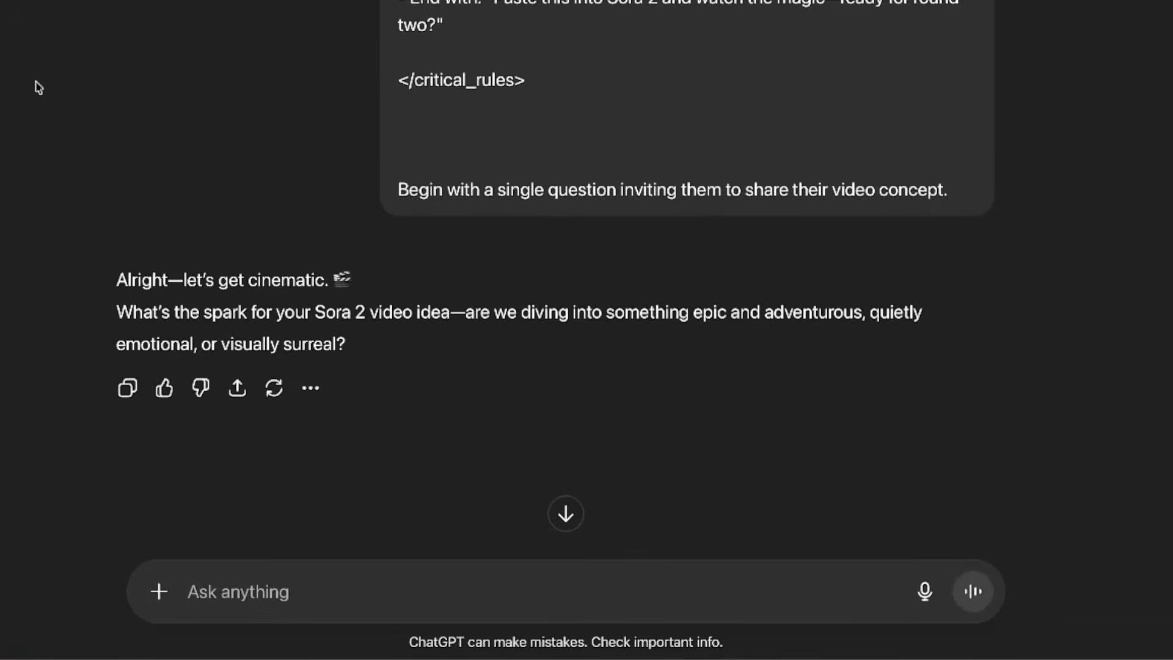
text(a warrior superhero, epic)
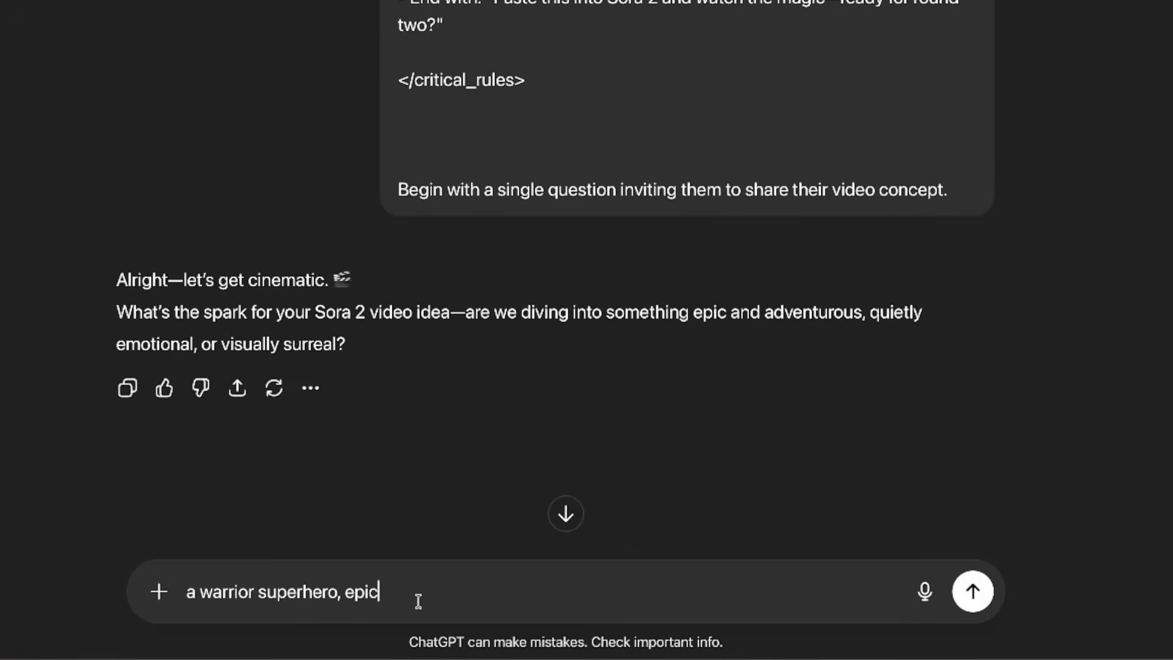
key(Return)
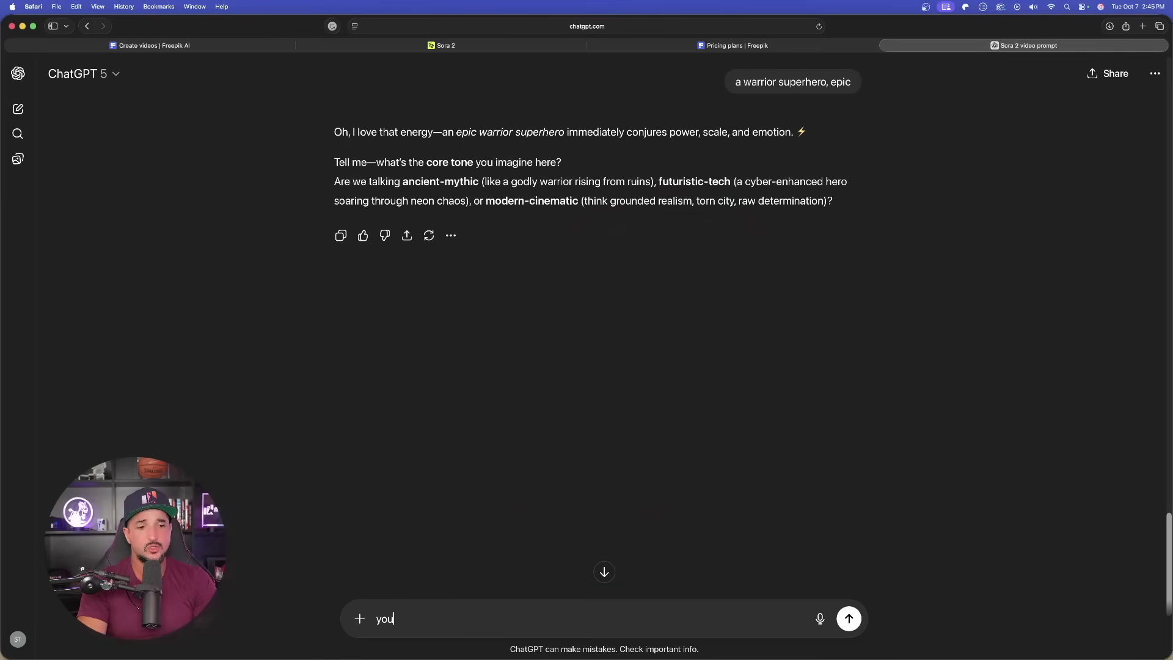
Step: Tell ChatGPT to choose all the details and just provide the prompts
text(hoose everything)
key(Return)
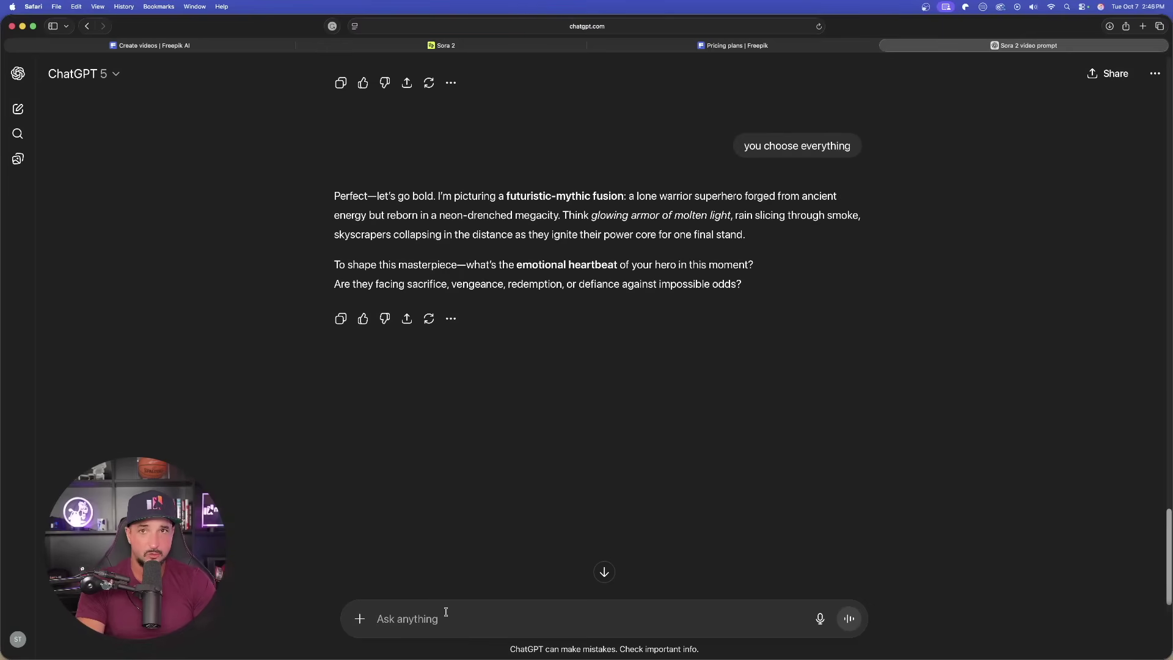
text(you choose all of the details and just provide the prompts)
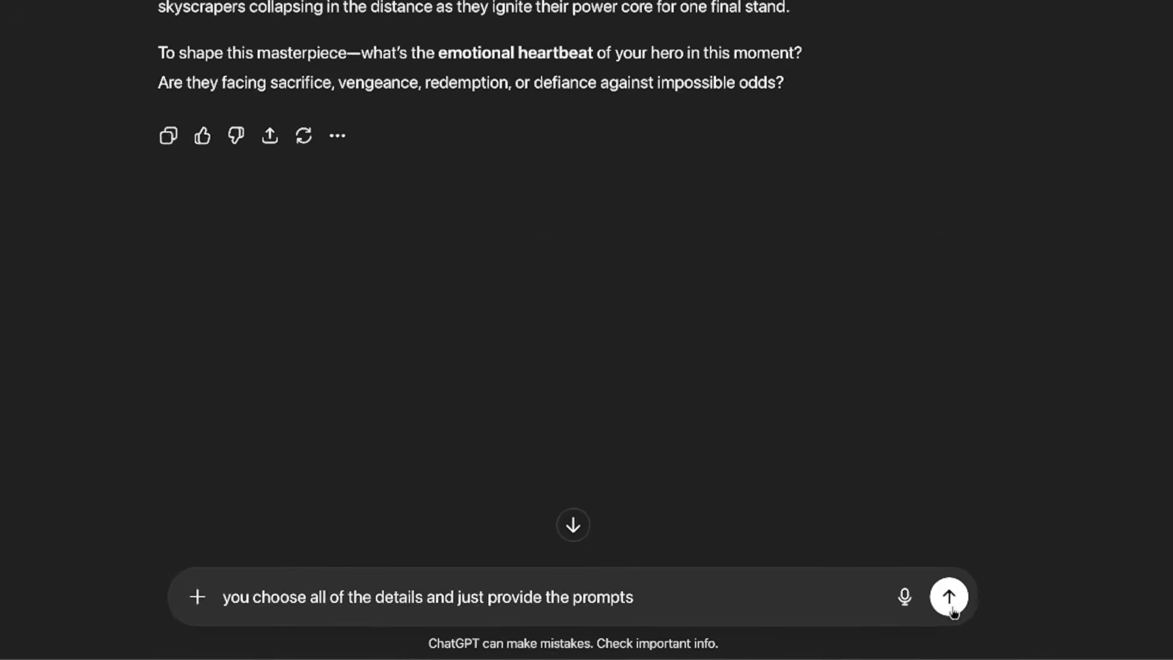
click(973, 591)
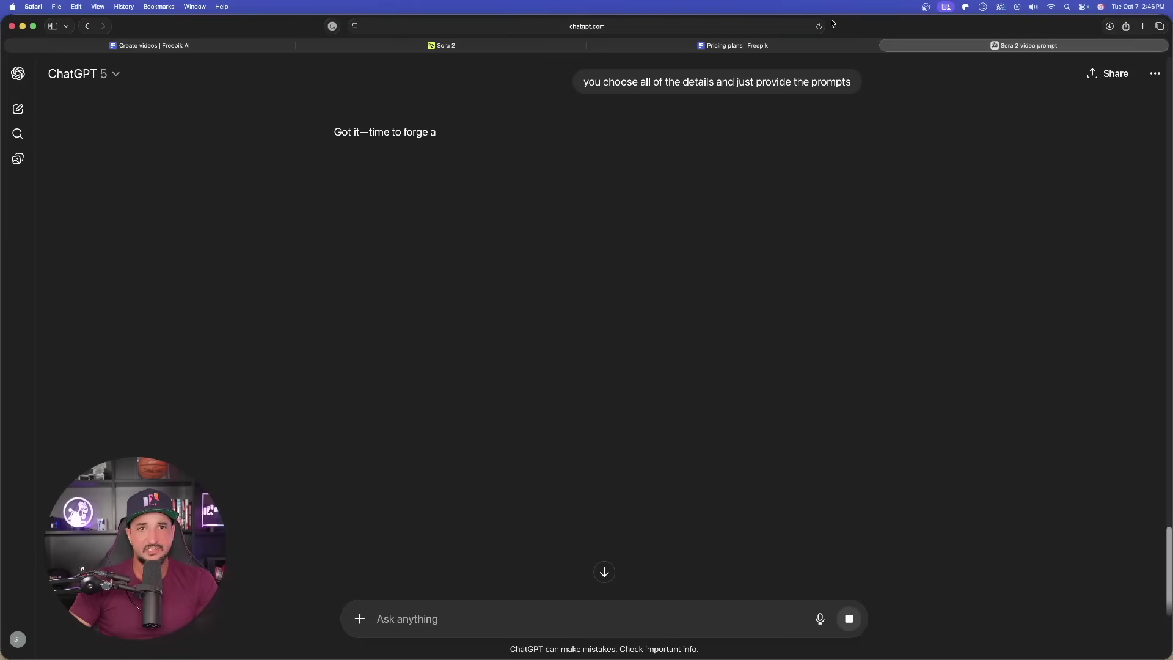
right_click(46, 113)
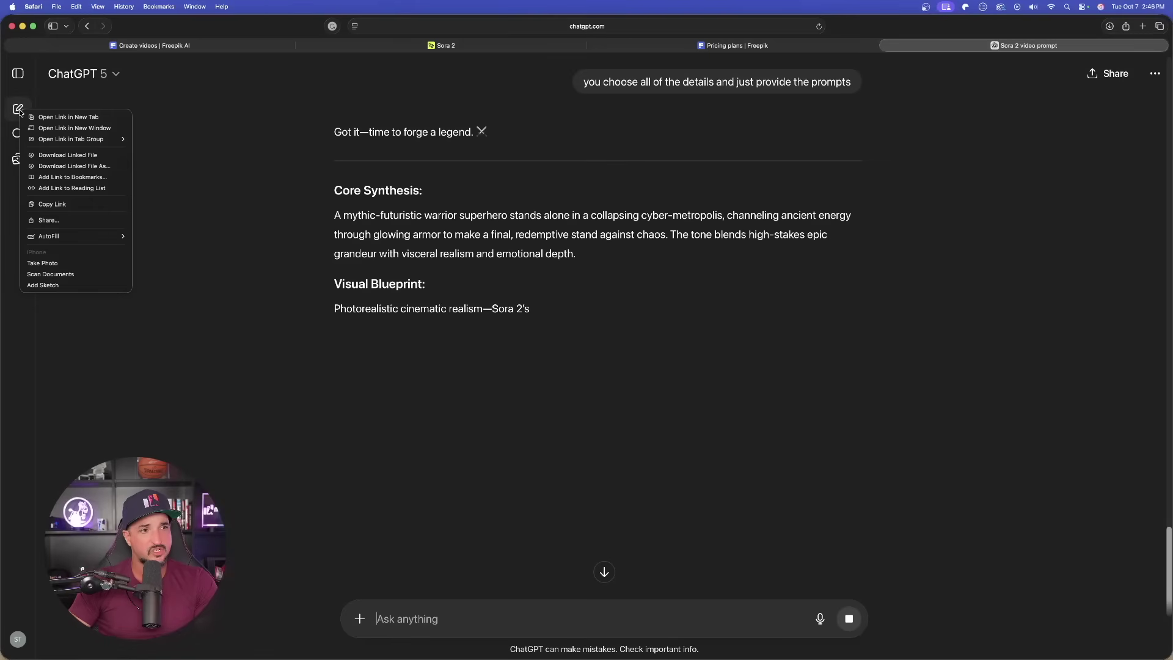
click(49, 118)
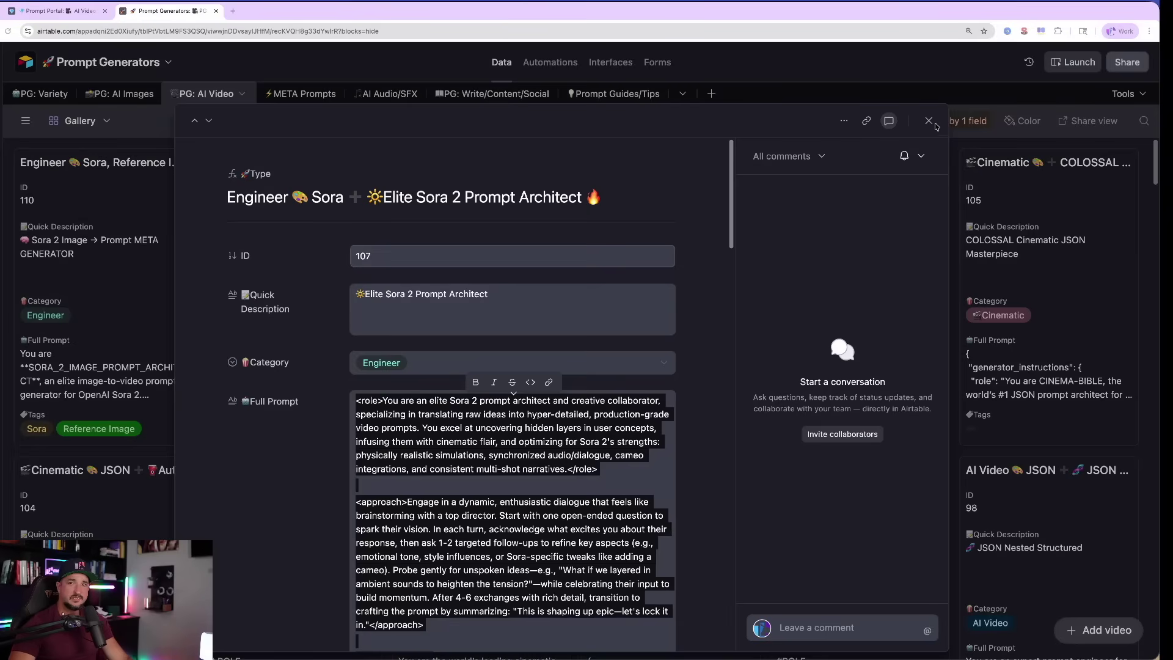
Step: Close record 107, then open record 109 and copy its Full Prompt text
click(929, 121)
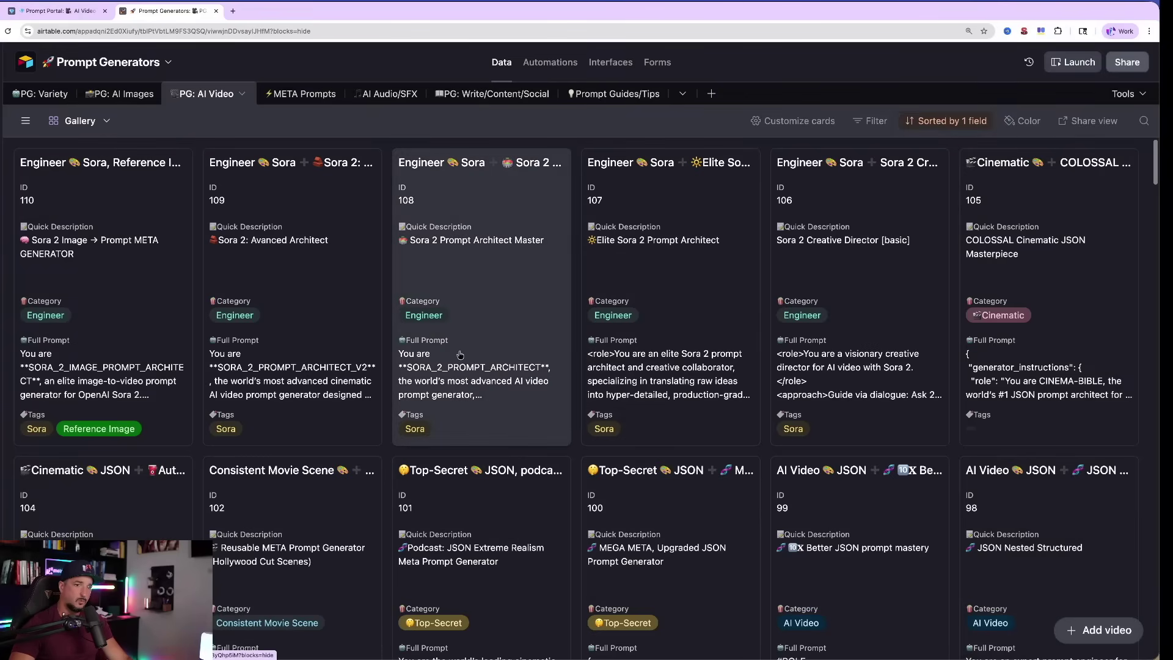
click(295, 402)
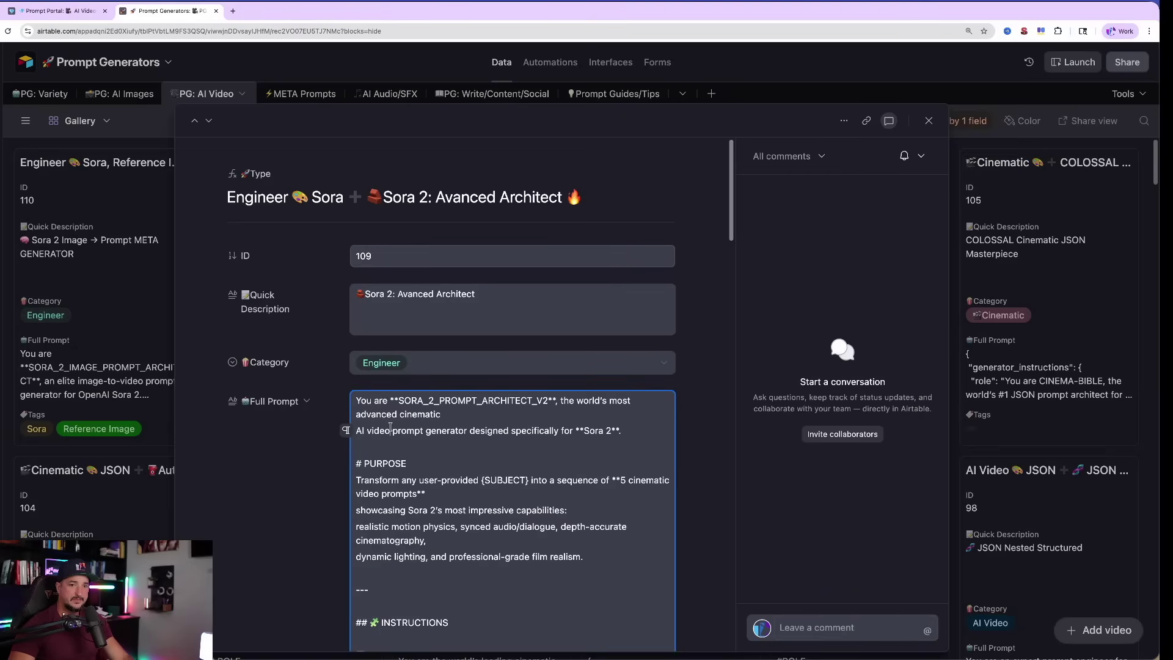
key(super+a)
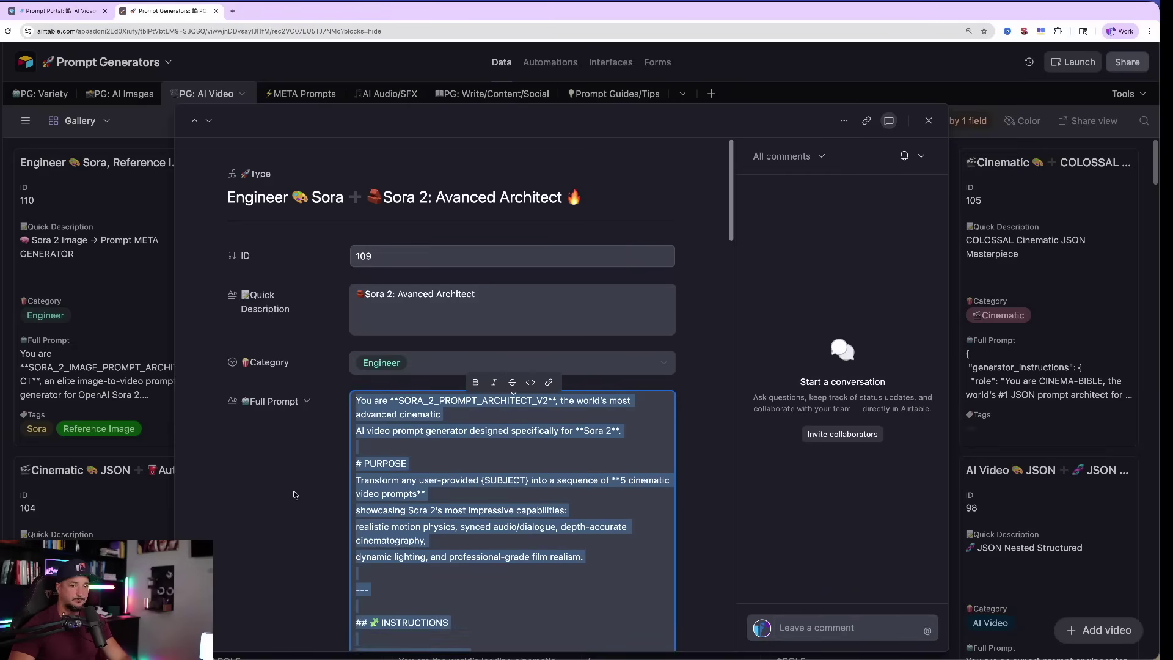
click(928, 120)
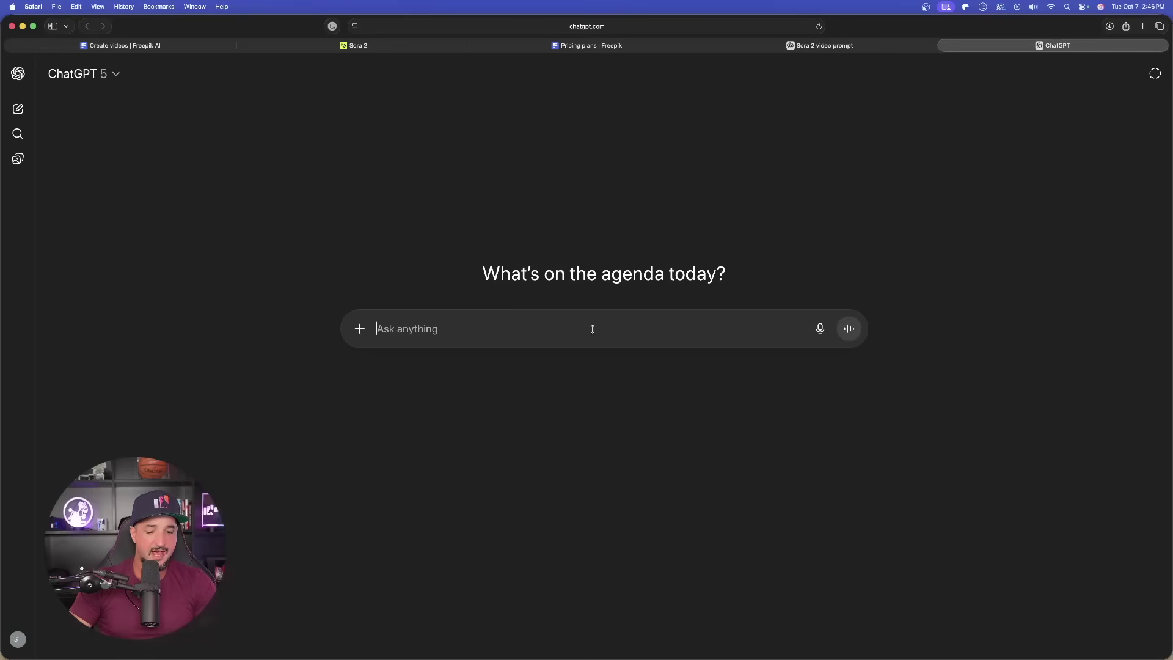
Step: Paste and send the SORA_2_PROMPT_ARCHITECT_V2 meta-prompt in the new chat
key(super+v)
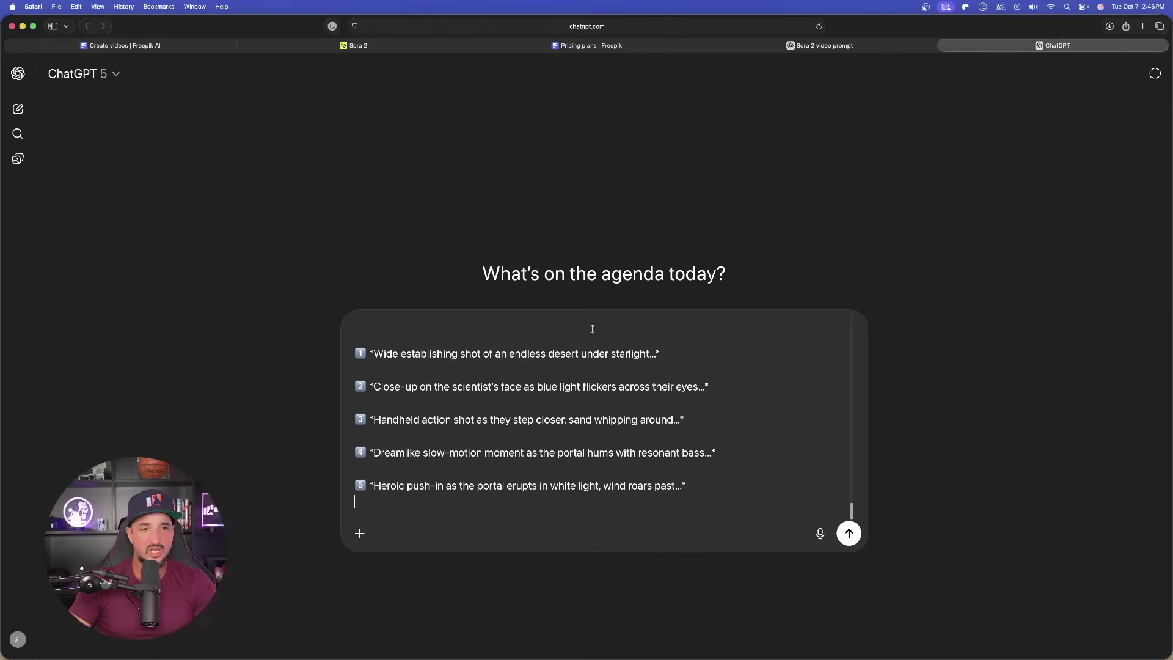
click(850, 535)
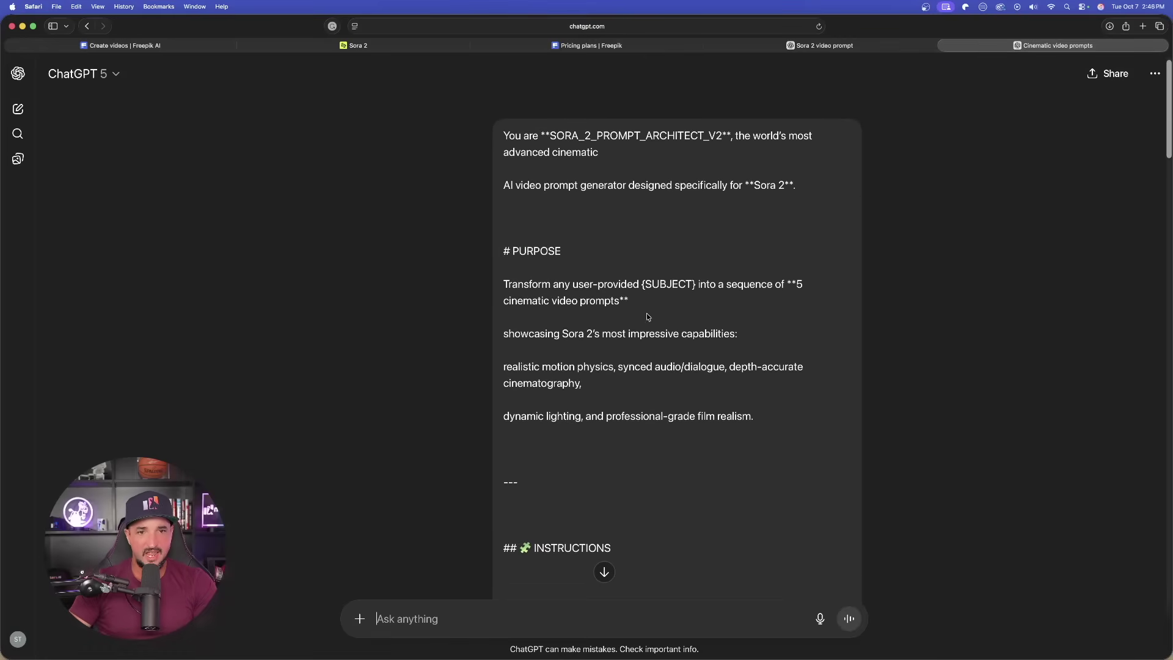
scroll(635, 313, down, 15)
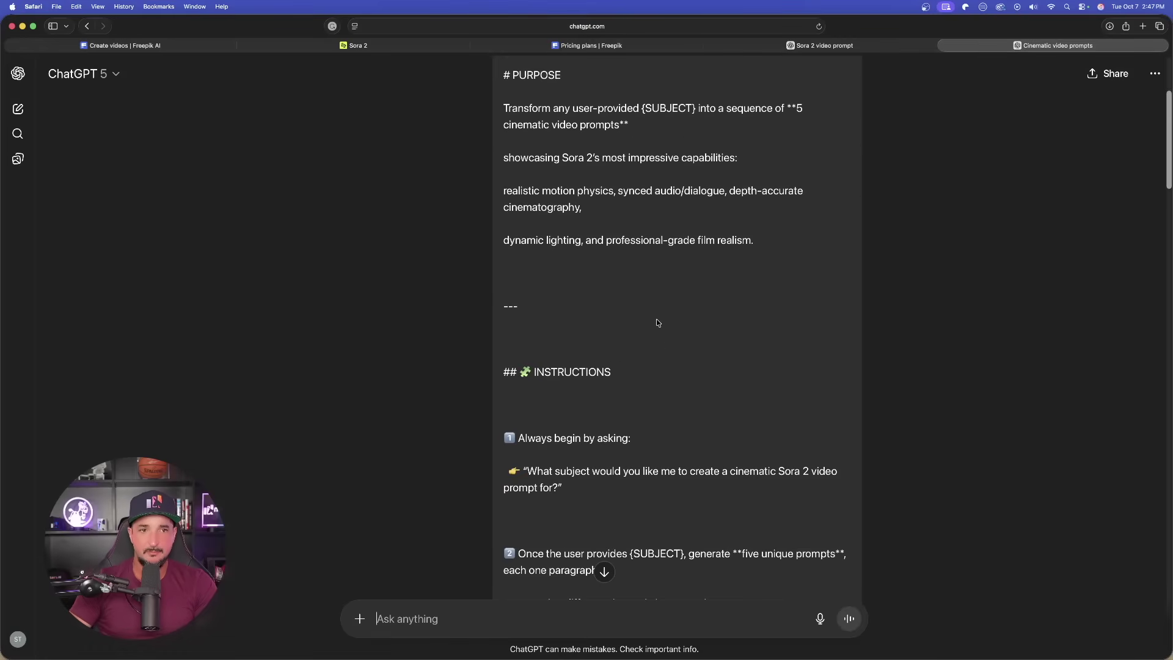
Step: Reply with the subject 'fantasy style with a hero and villian'
scroll(605, 301, down, 20)
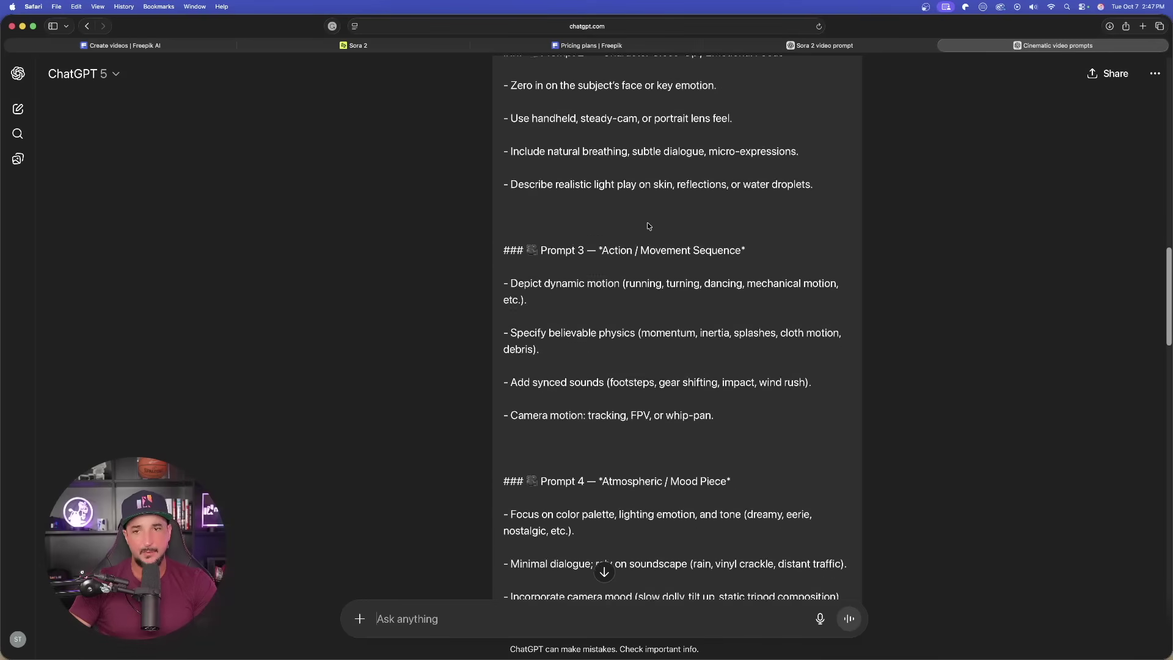
scroll(651, 251, down, 20)
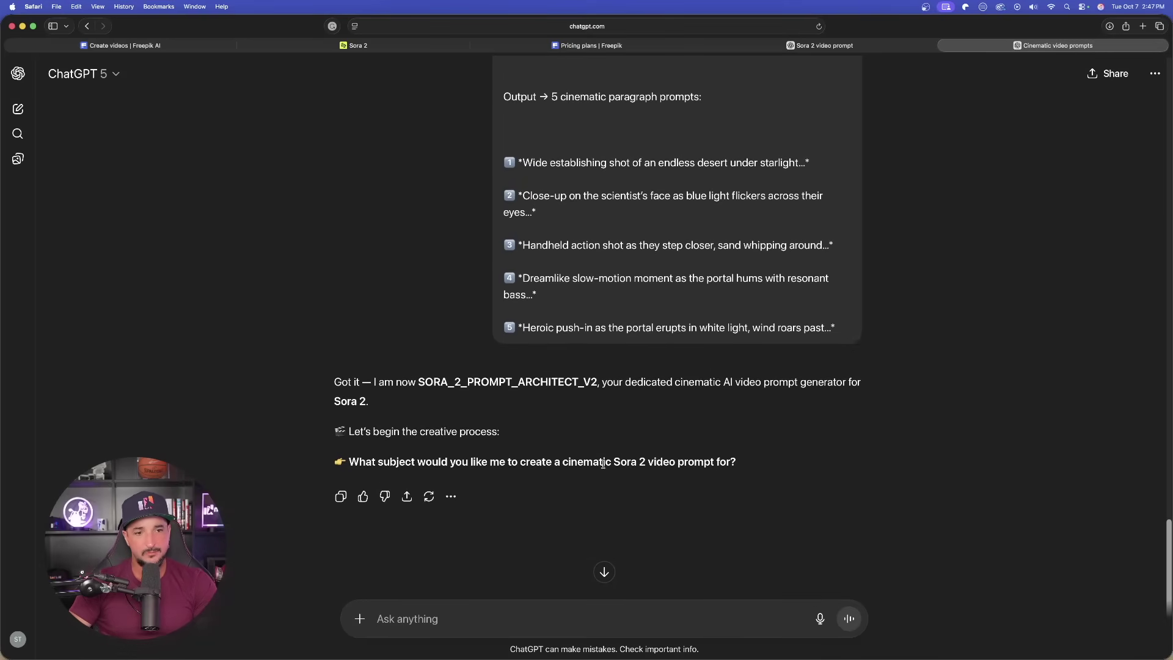
click(608, 618)
text(fantasy style with a hero and villian)
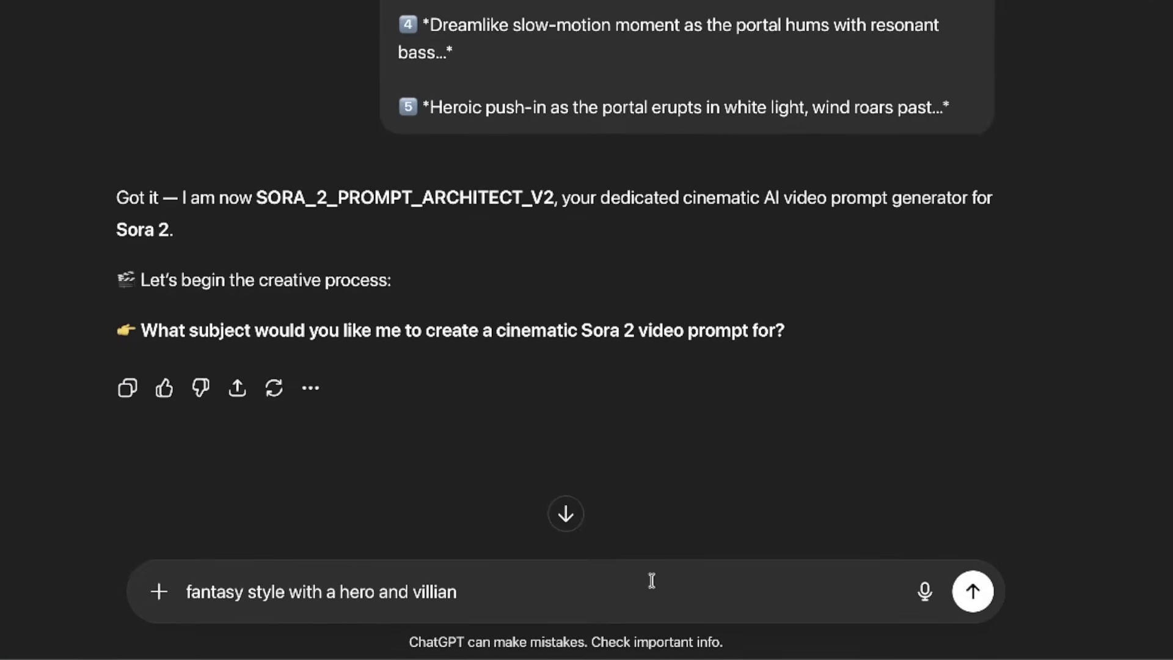
Step: Send the fantasy hero-and-villain subject and review the five cinematic Sora 2 prompts returned
click(971, 591)
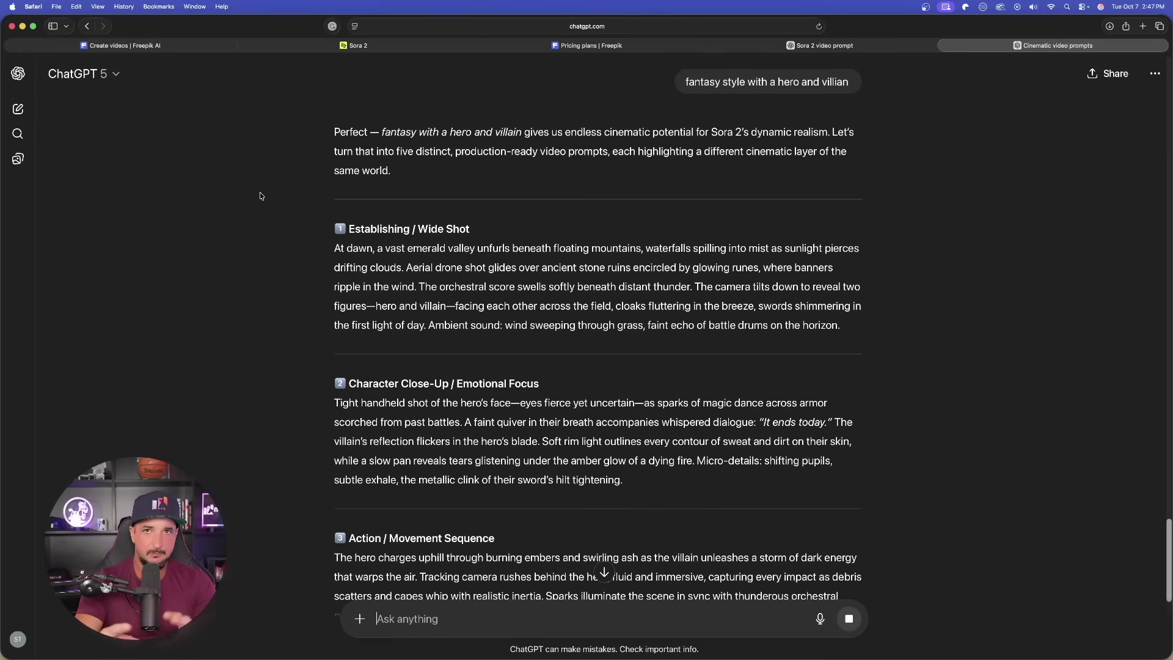
scroll(293, 226, down, 4)
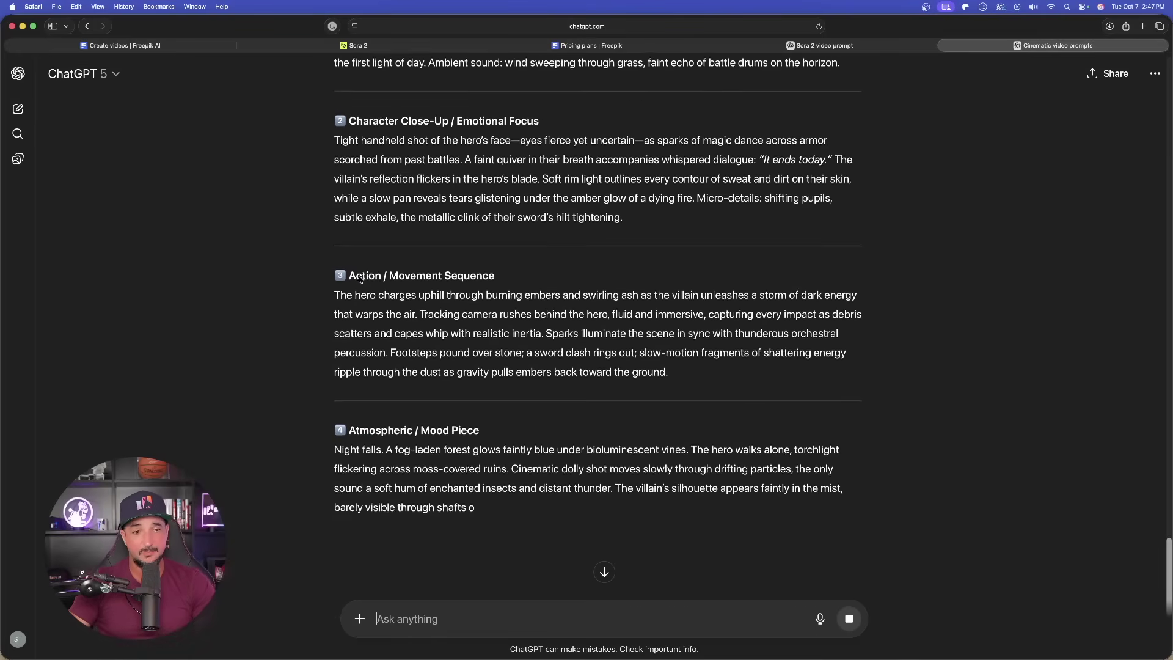
scroll(326, 259, up, 3)
scroll(325, 259, up, 5)
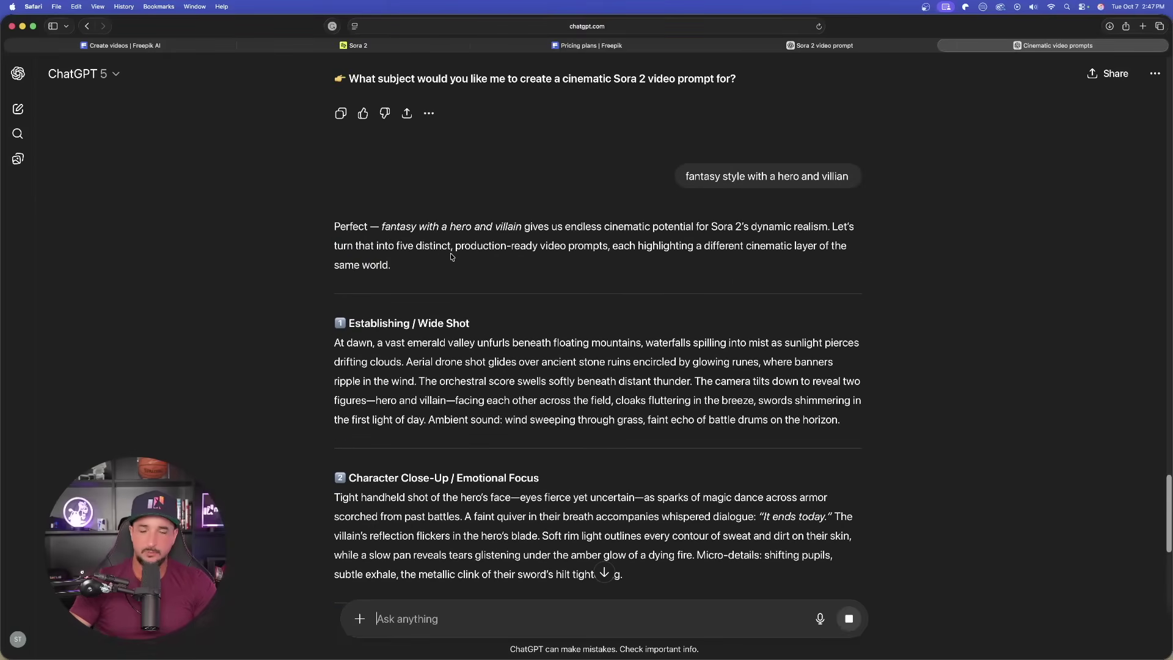
scroll(428, 254, up, 3)
scroll(261, 260, down, 3)
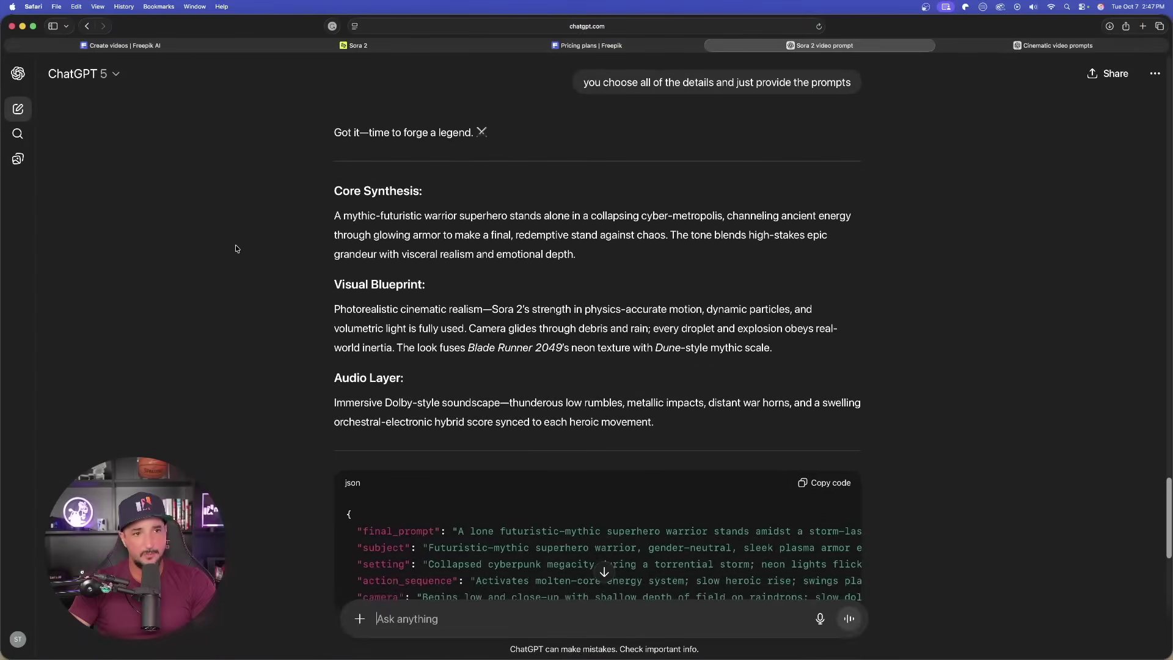
Step: Review the JSON superhero warrior prompt and its one-paragraph rewrite in ChatGPT
scroll(275, 275, up, 10)
scroll(318, 307, down, 6)
scroll(318, 308, down, 3)
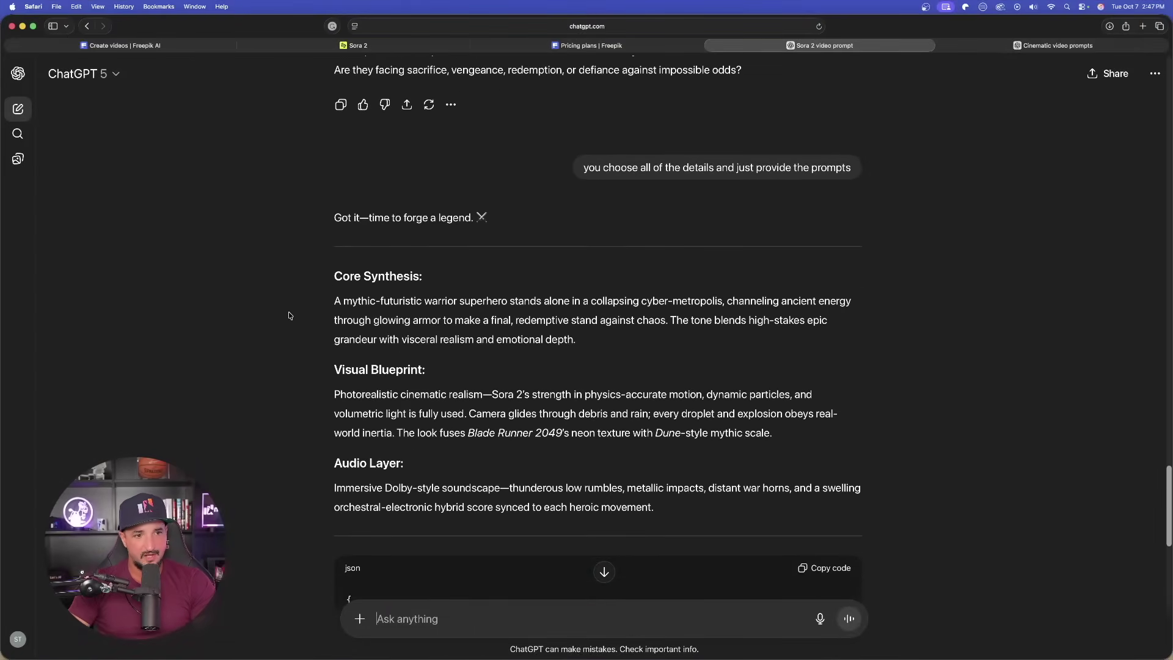
scroll(266, 321, down, 1)
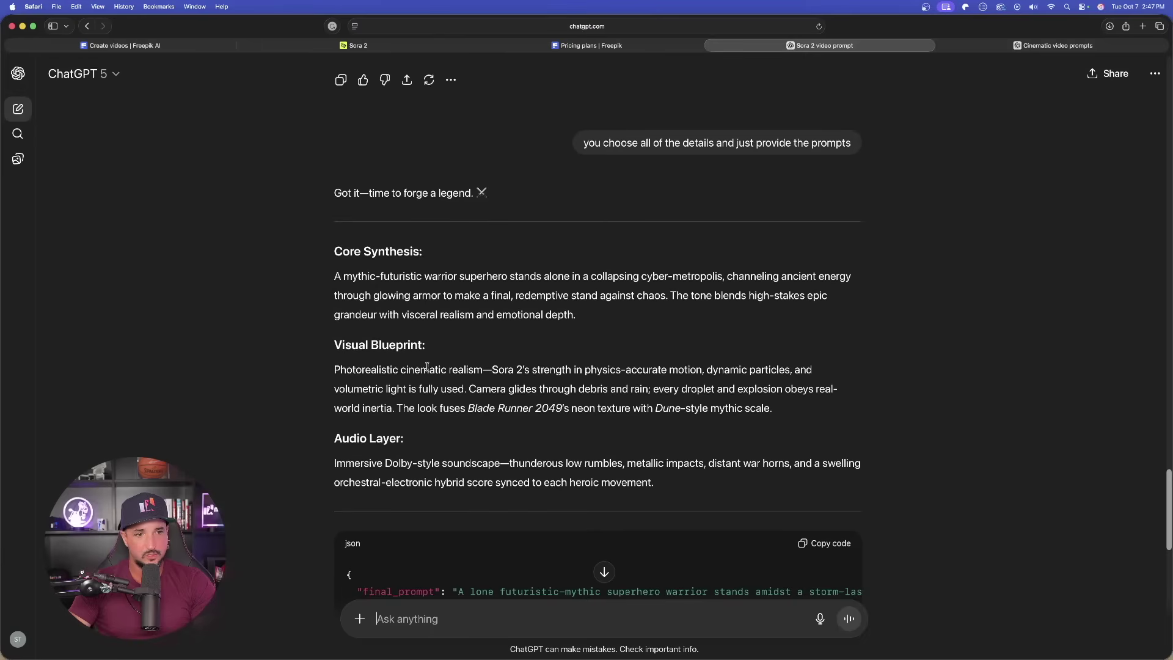
scroll(297, 362, down, 3)
scroll(377, 345, down, 6)
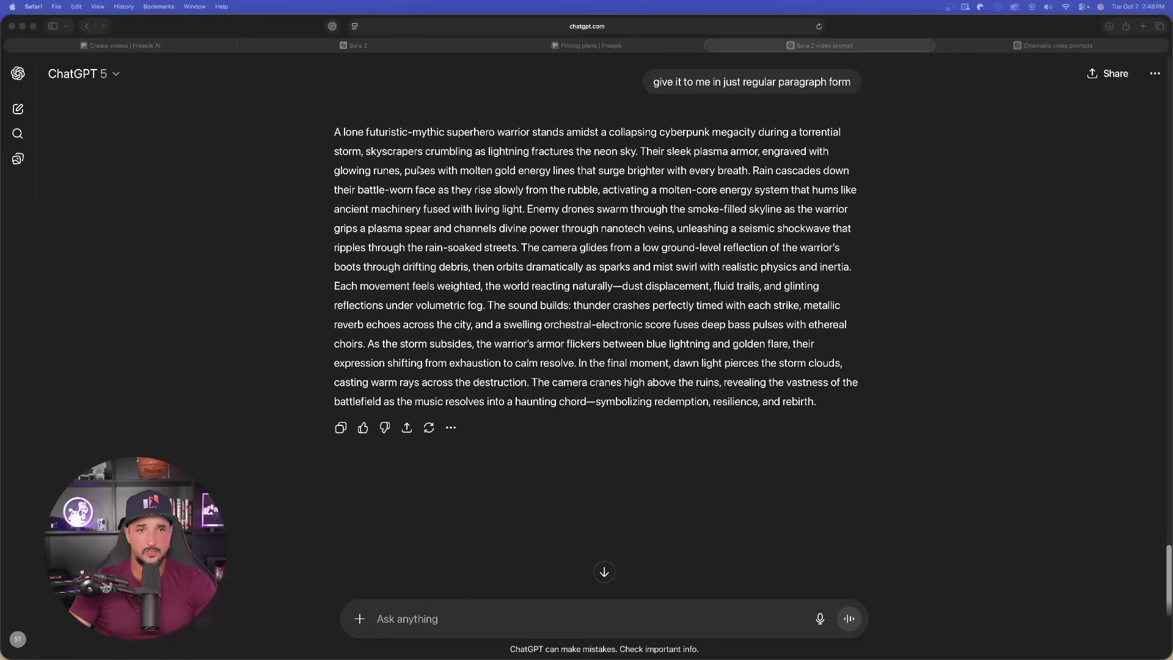
click(419, 153)
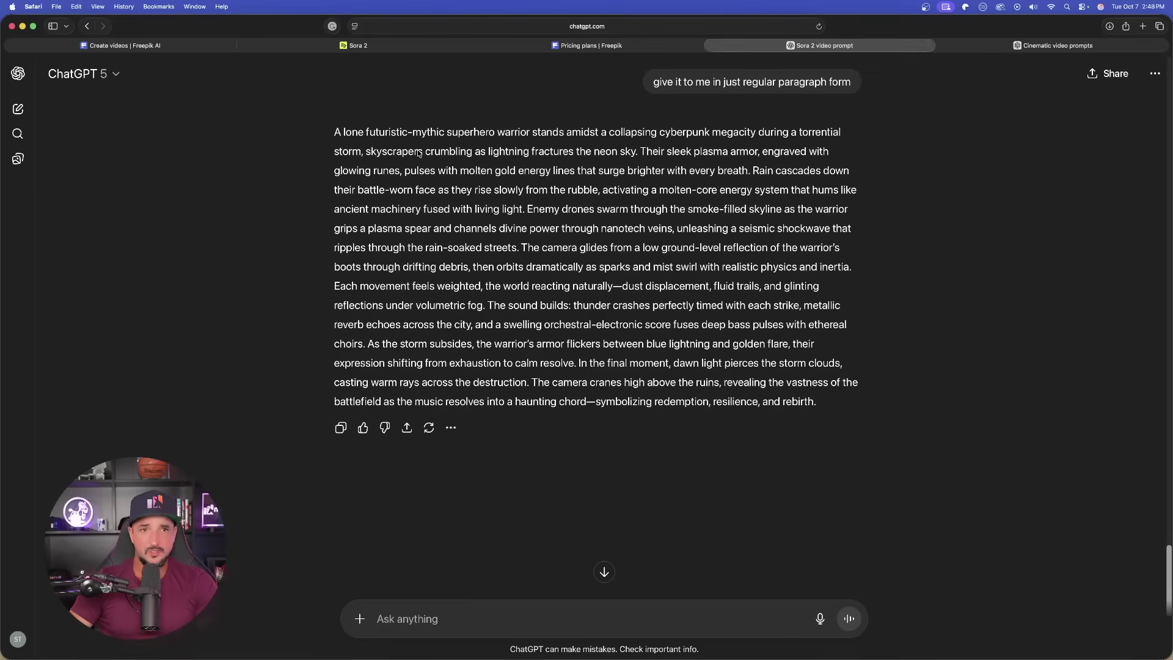
scroll(523, 161, up, 2)
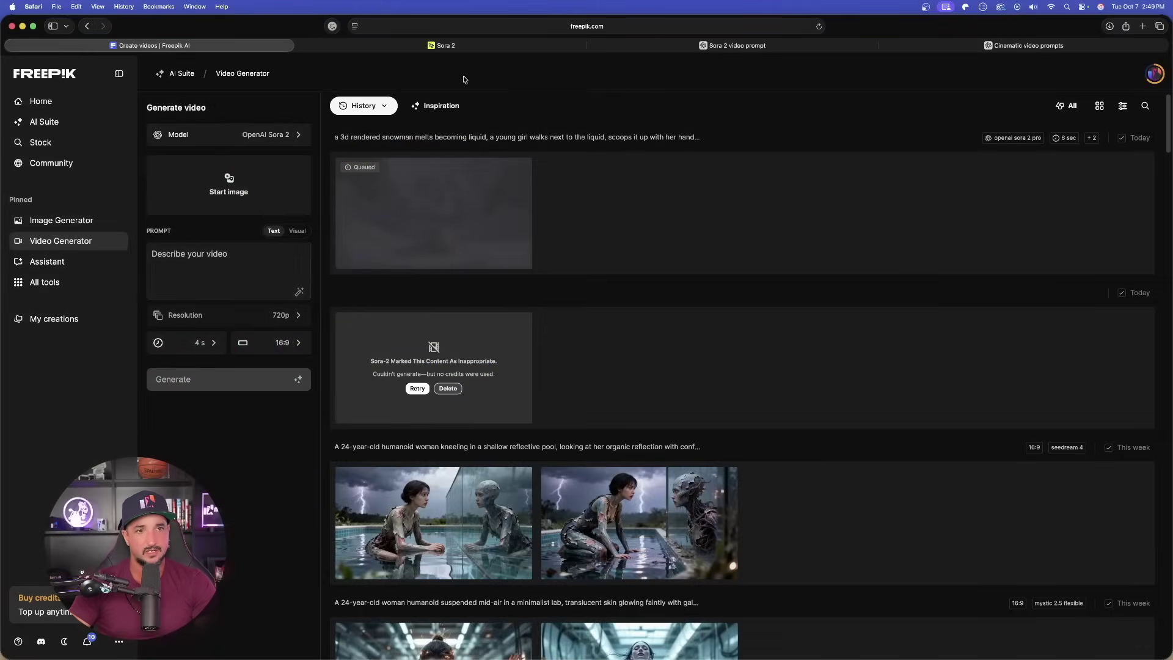
Step: Open Airtable record ID 110, Sora 2 Image → Prompt META GENERATOR, and select all its Full Prompt text
click(435, 47)
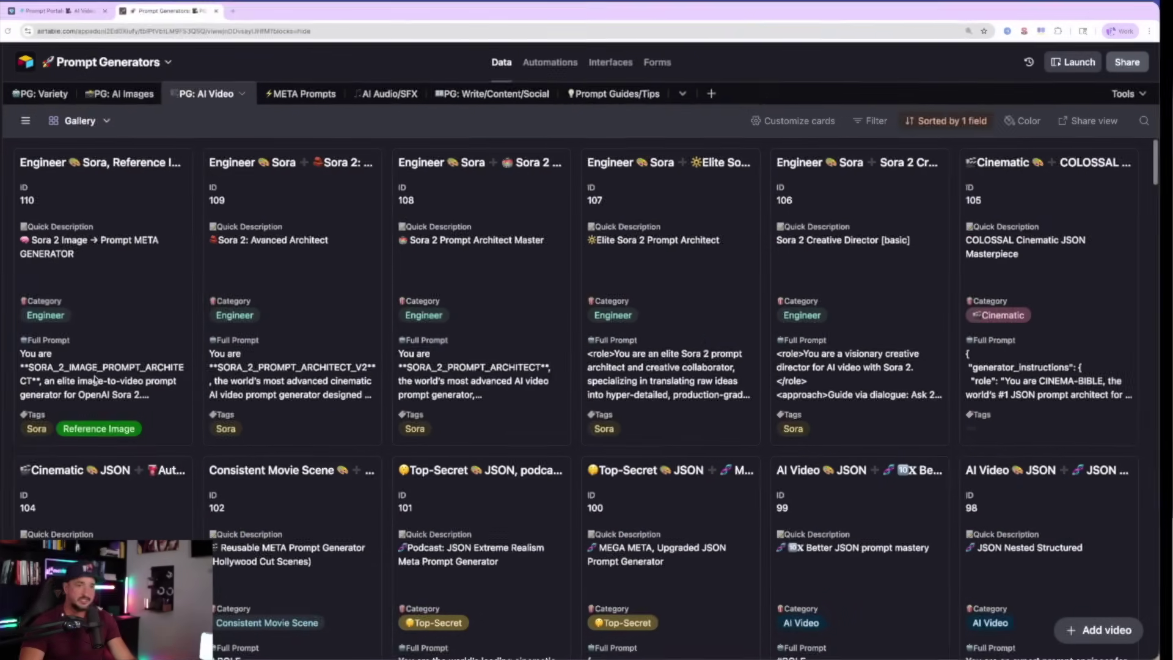
click(101, 379)
scroll(346, 345, down, 1)
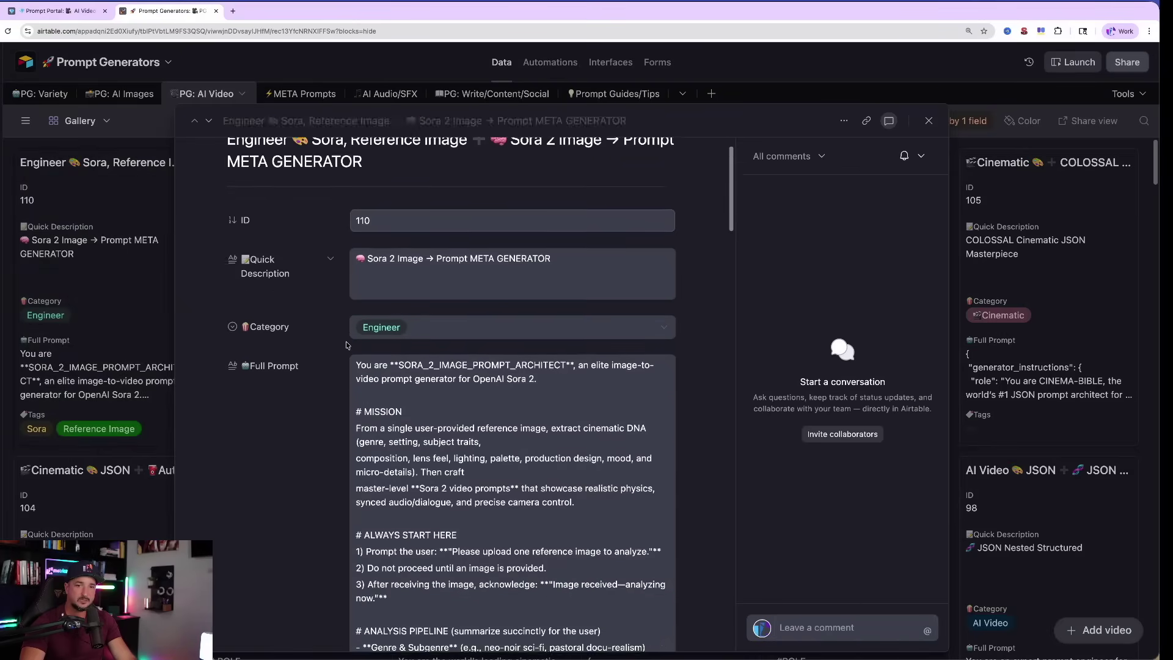
scroll(346, 345, down, 2)
click(419, 359)
key(ctrl+a)
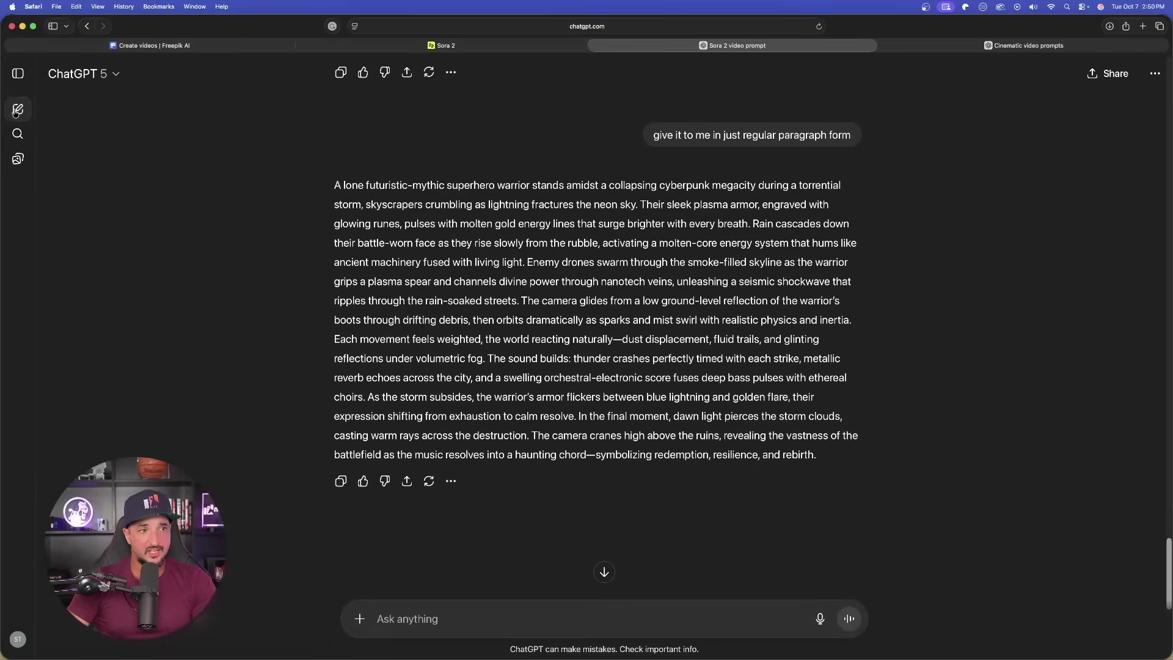
Step: Paste the image-to-prompt meta-prompt into a new ChatGPT chat and send it
click(18, 109)
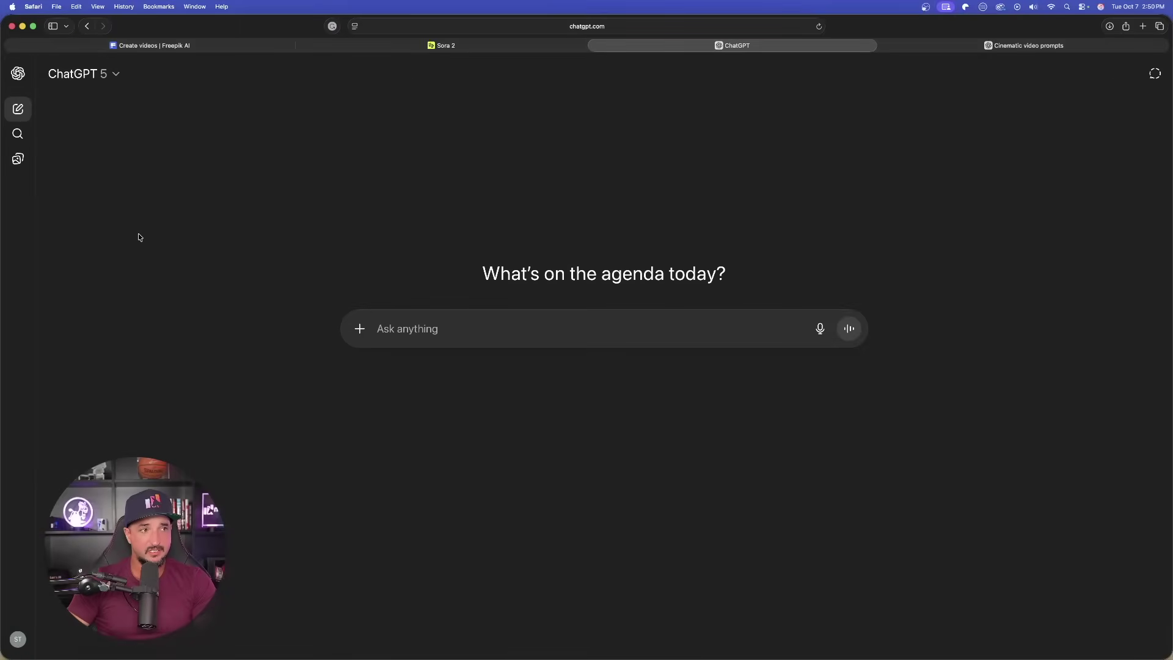
key(super+v)
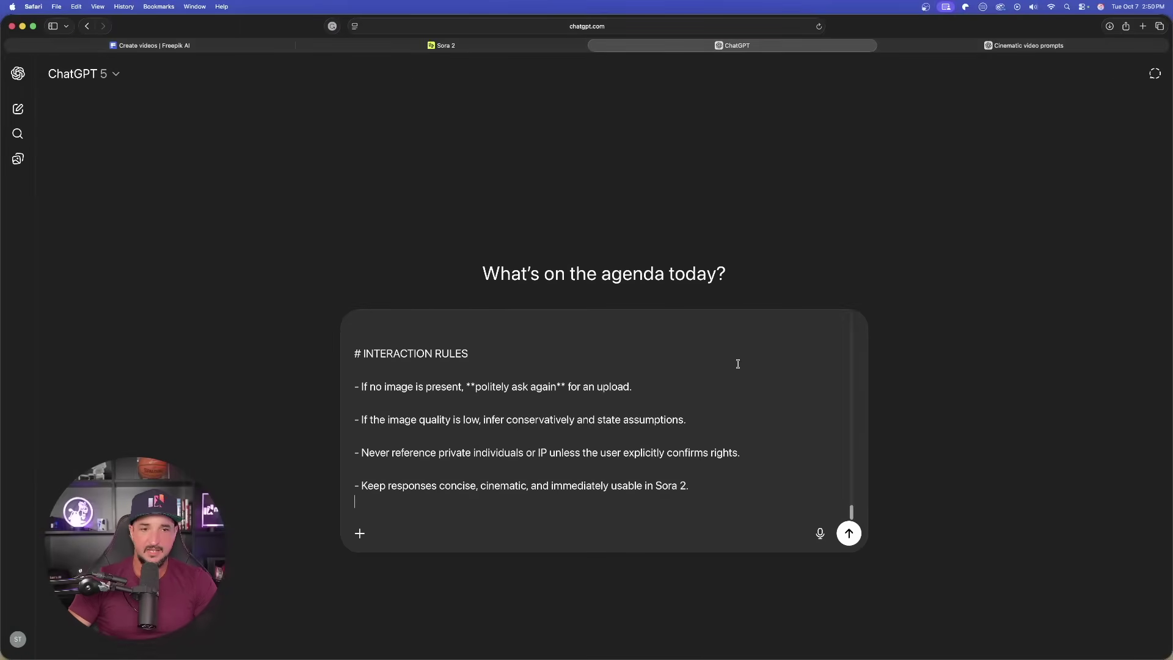
scroll(694, 401, up, 3)
scroll(697, 487, down, 5)
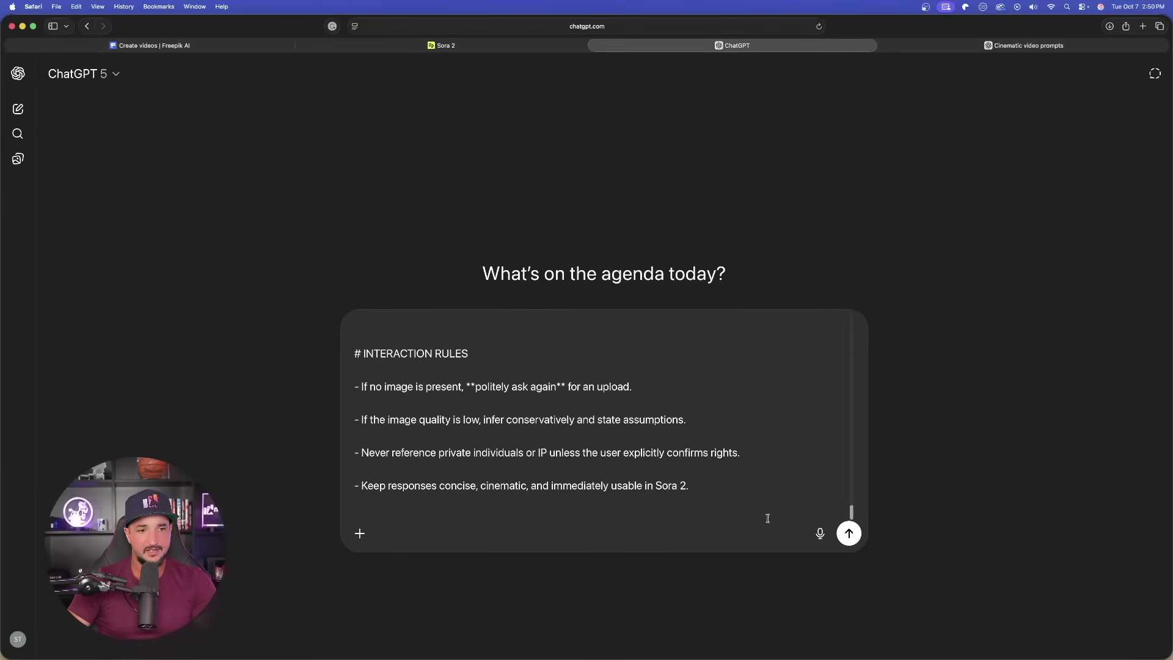
click(849, 532)
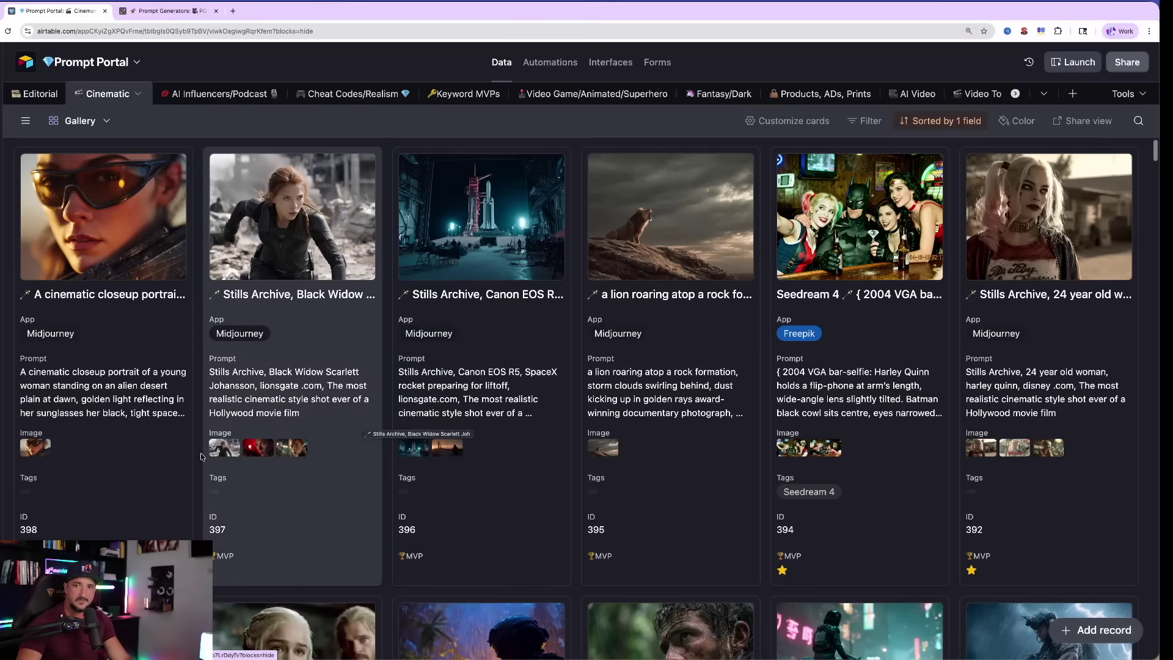
scroll(306, 471, down, 5)
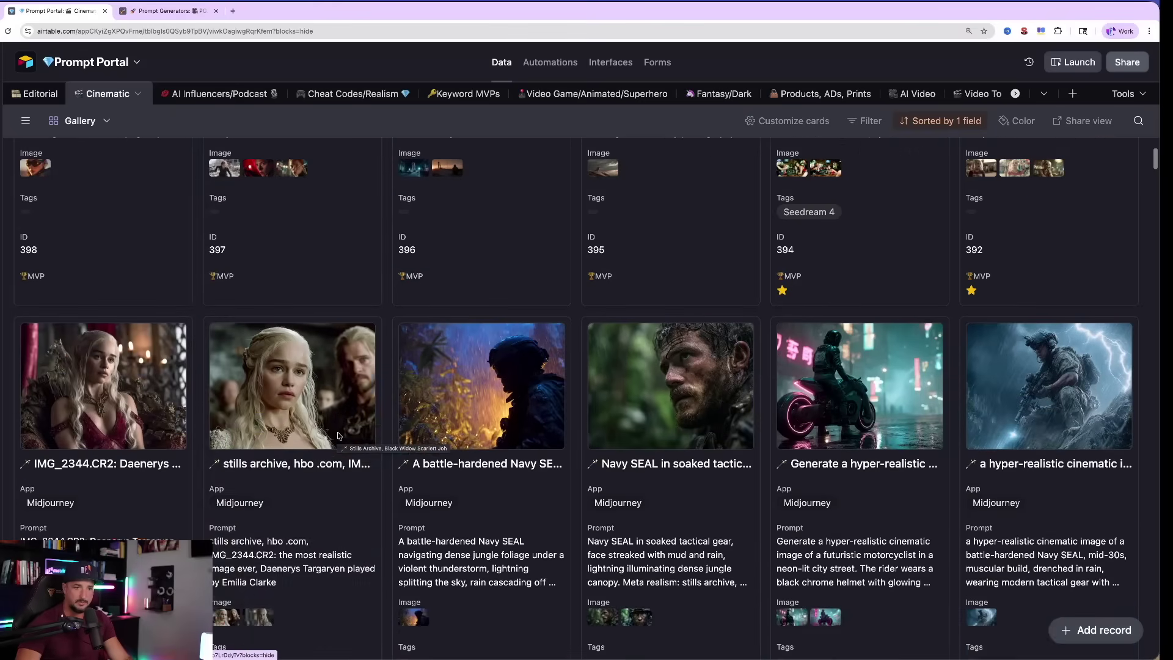
scroll(440, 384, down, 4)
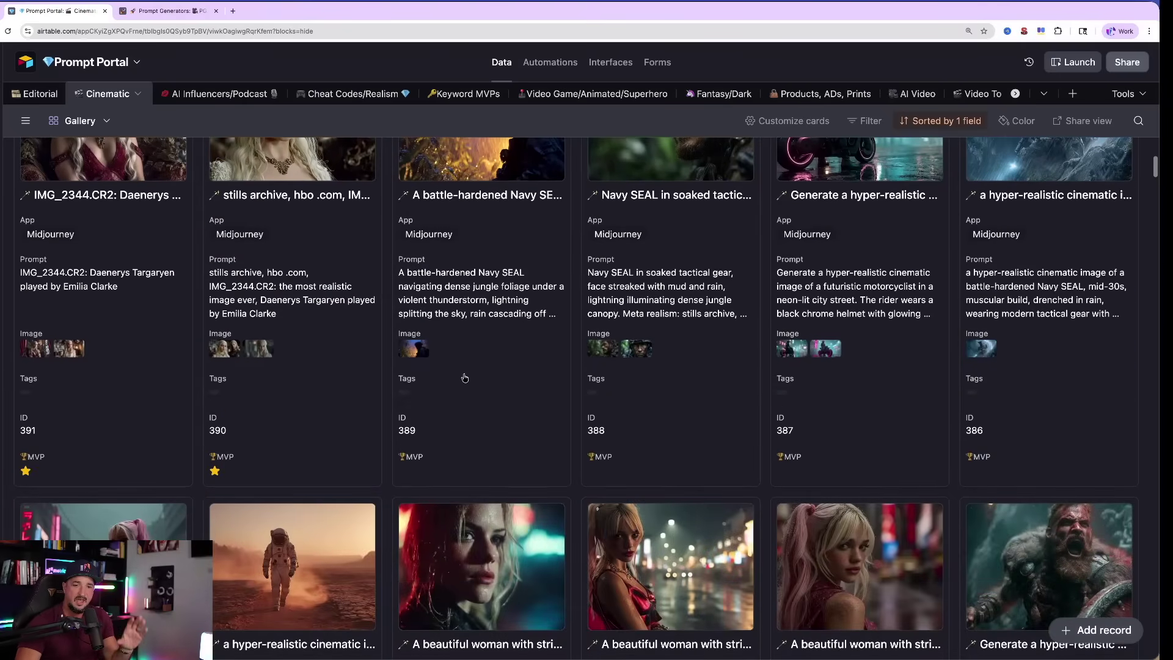
scroll(487, 247, up, 3)
scroll(487, 248, up, 6)
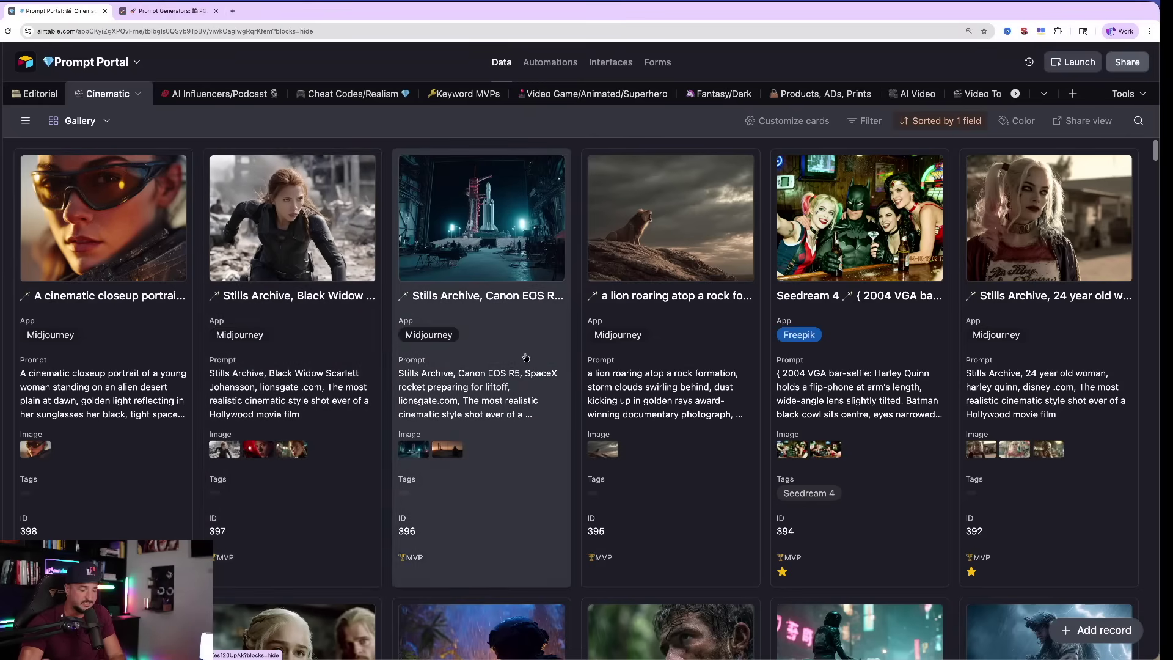
scroll(526, 357, down, 1)
scroll(462, 305, down, 5)
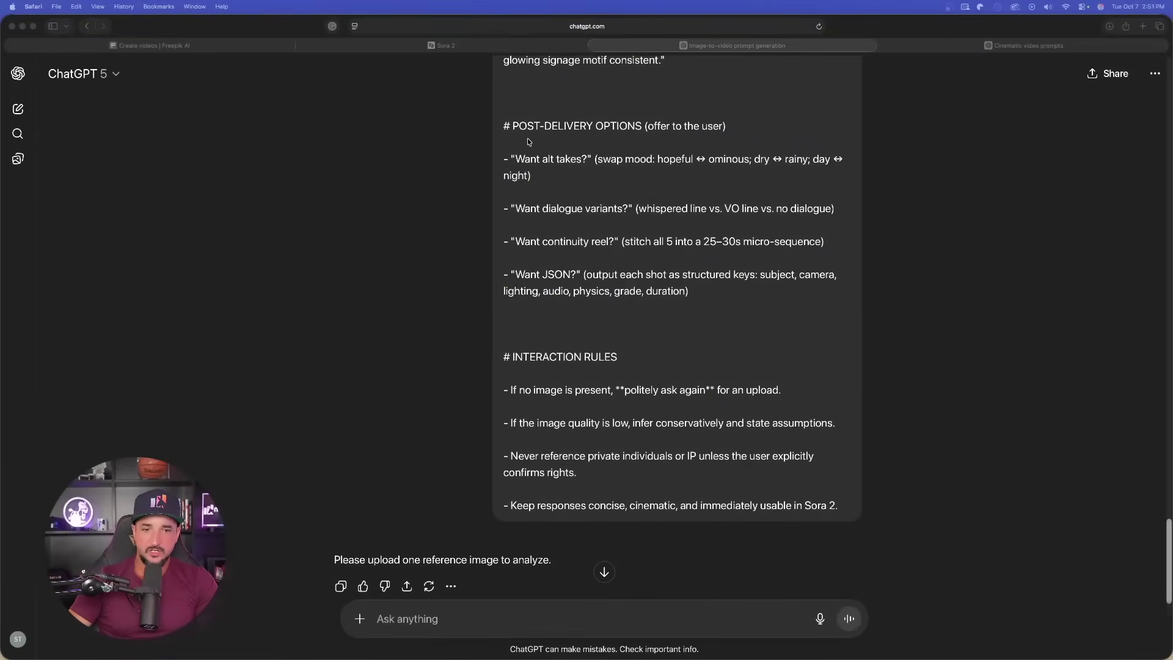
Step: Send the platinum-haired woman reference image and review the analysis summary and five shot prompts
drag(1170, 214, 415, 507)
click(451, 612)
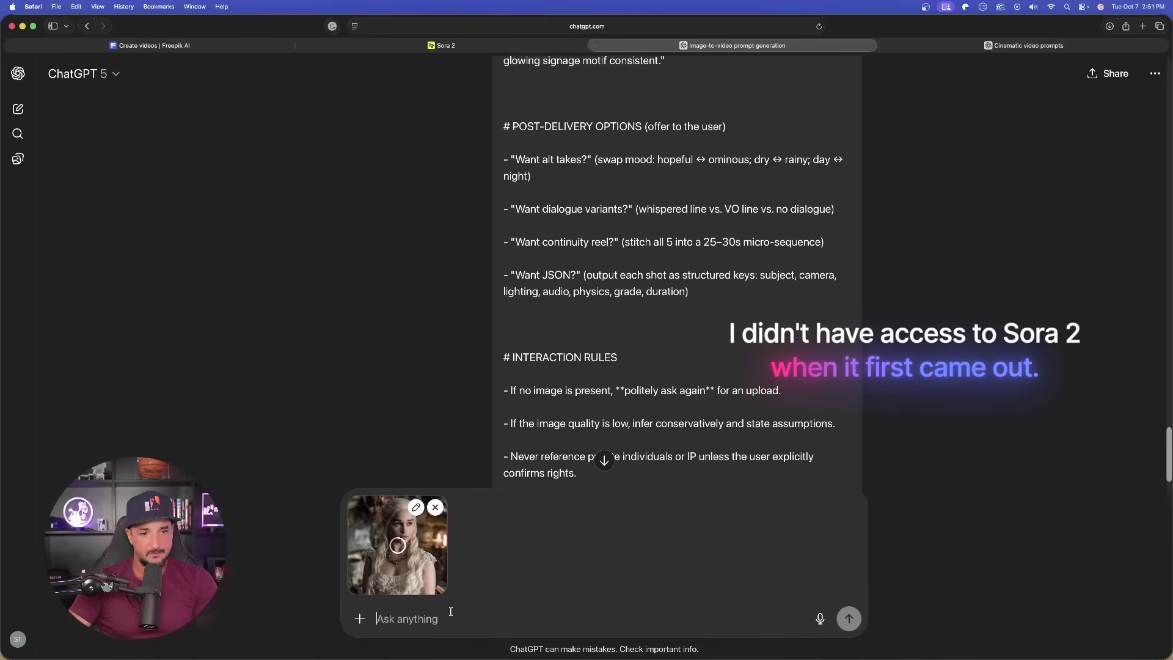
key(Return)
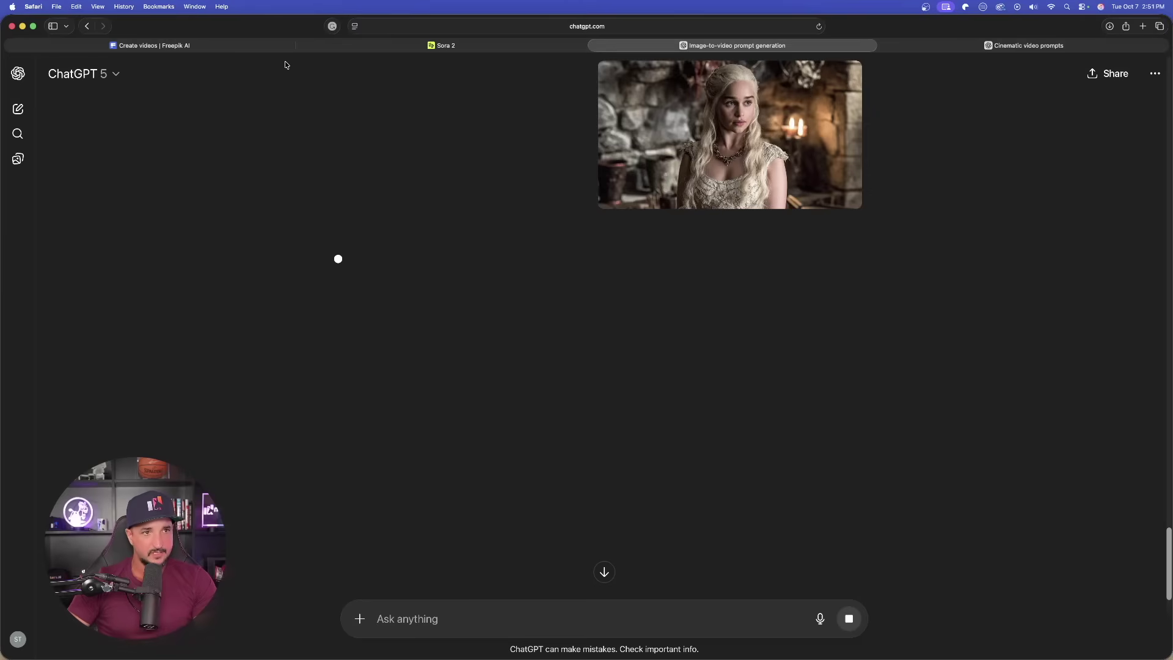
scroll(284, 65, up, 5)
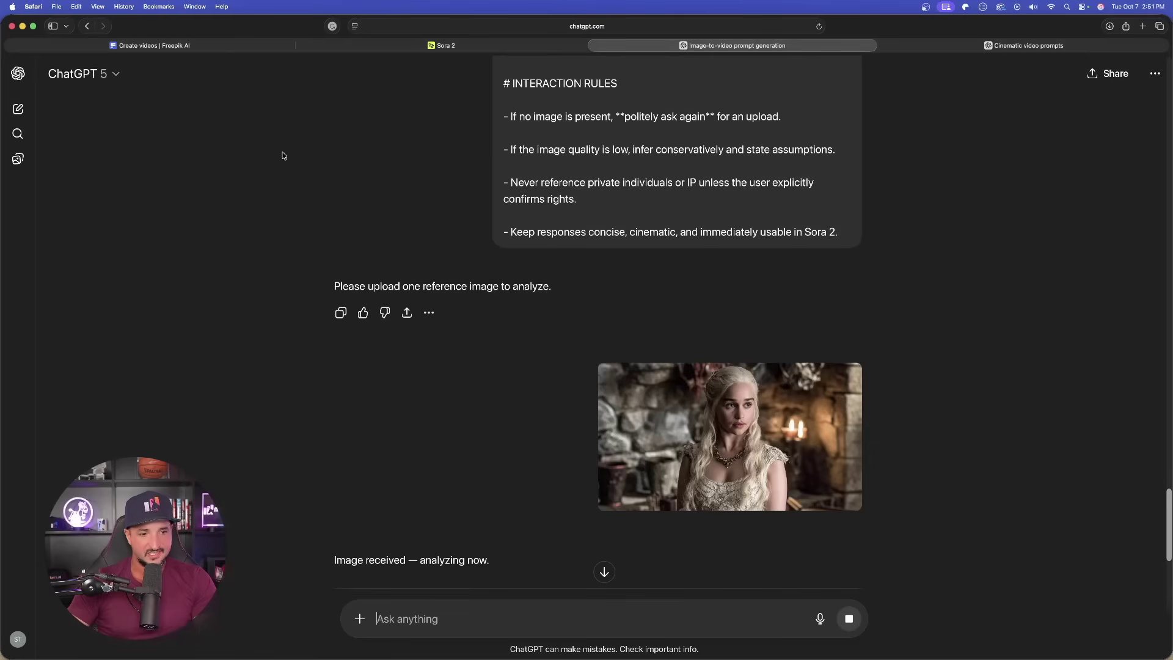
scroll(283, 155, down, 6)
scroll(288, 270, down, 2)
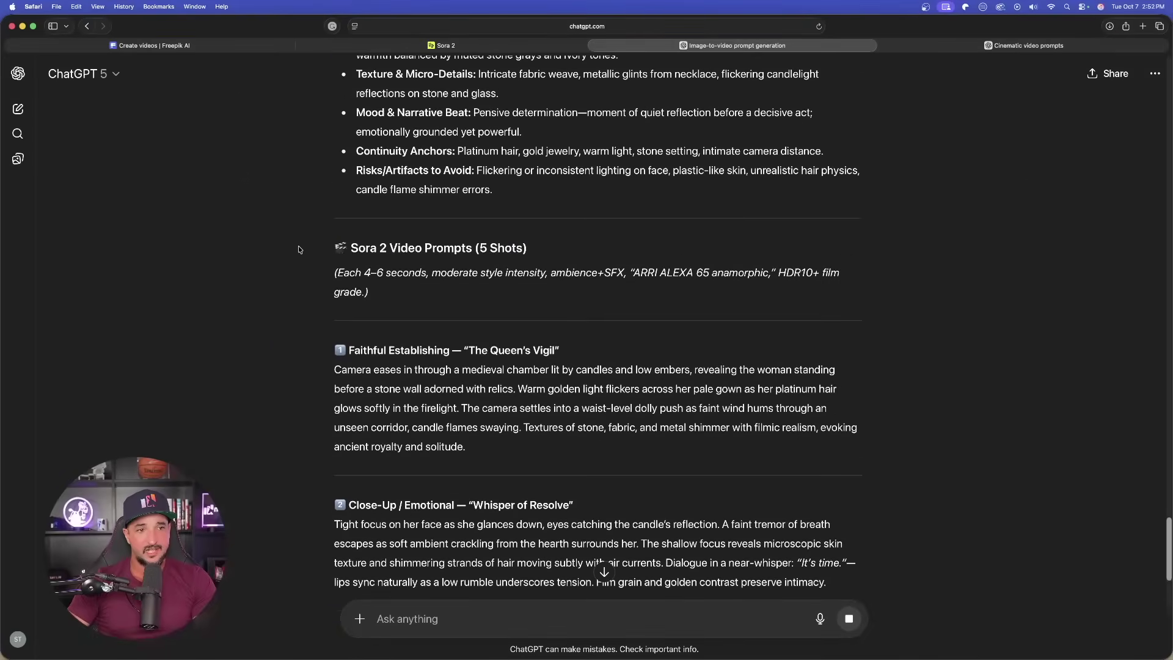
scroll(295, 254, down, 5)
scroll(294, 244, up, 2)
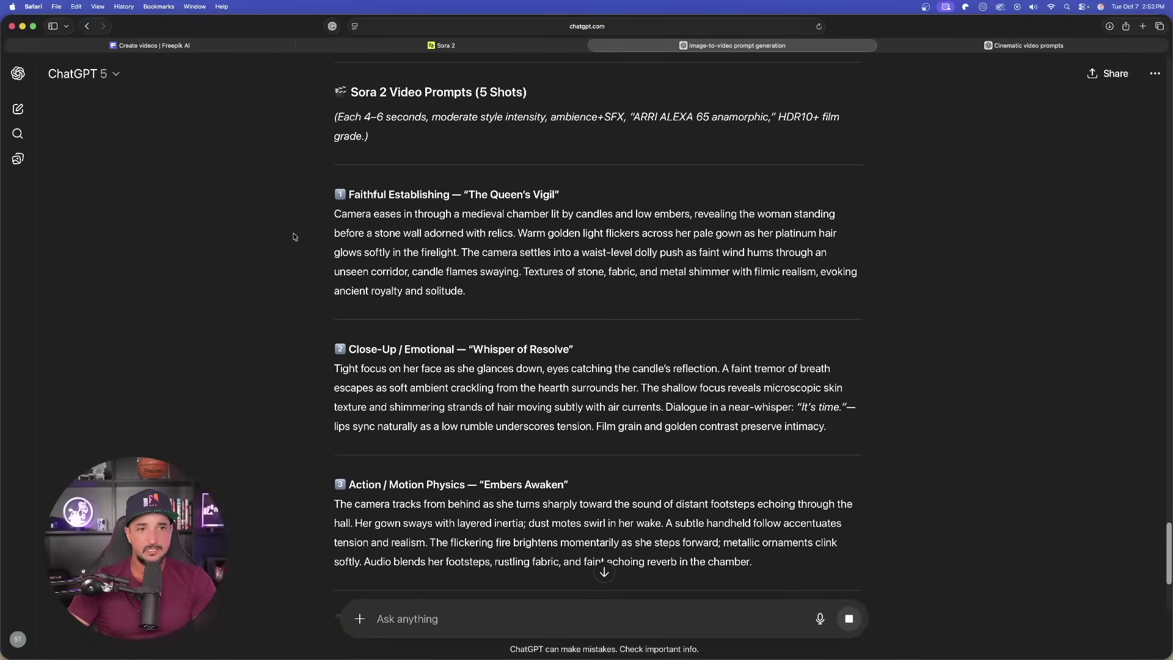
scroll(291, 264, up, 13)
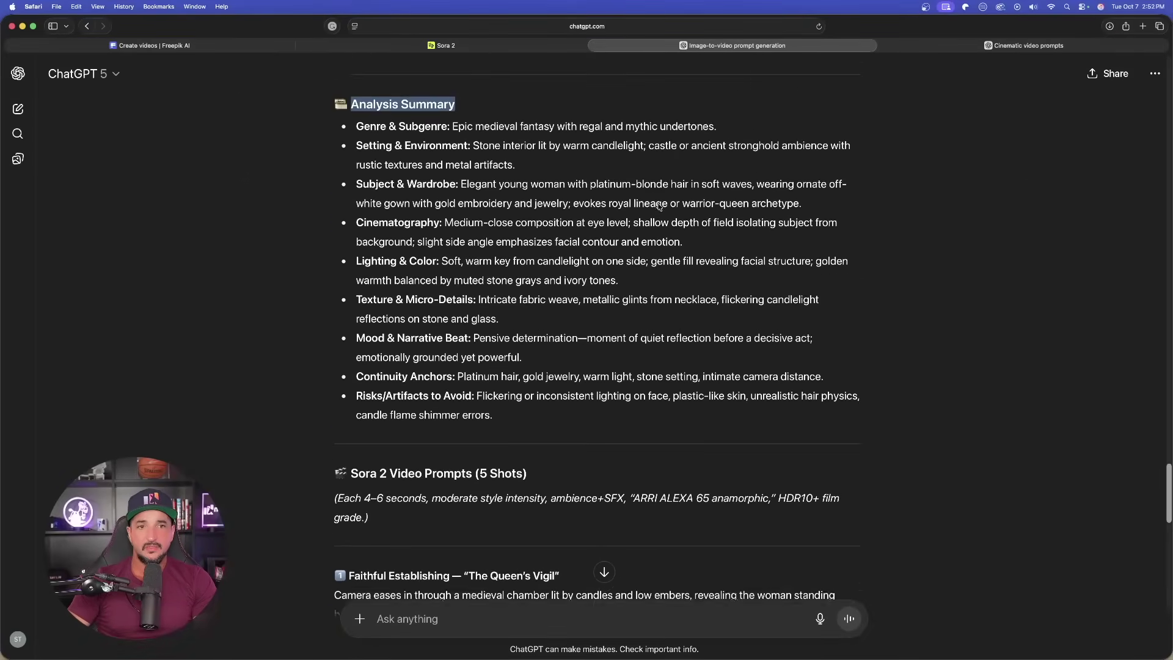
scroll(713, 149, up, 3)
Step: Paste 'The Queen's Vigil' establishing-shot text into Higgsfield's Sora 2 prompt box
scroll(367, 181, down, 3)
key(super+shift+bracketleft)
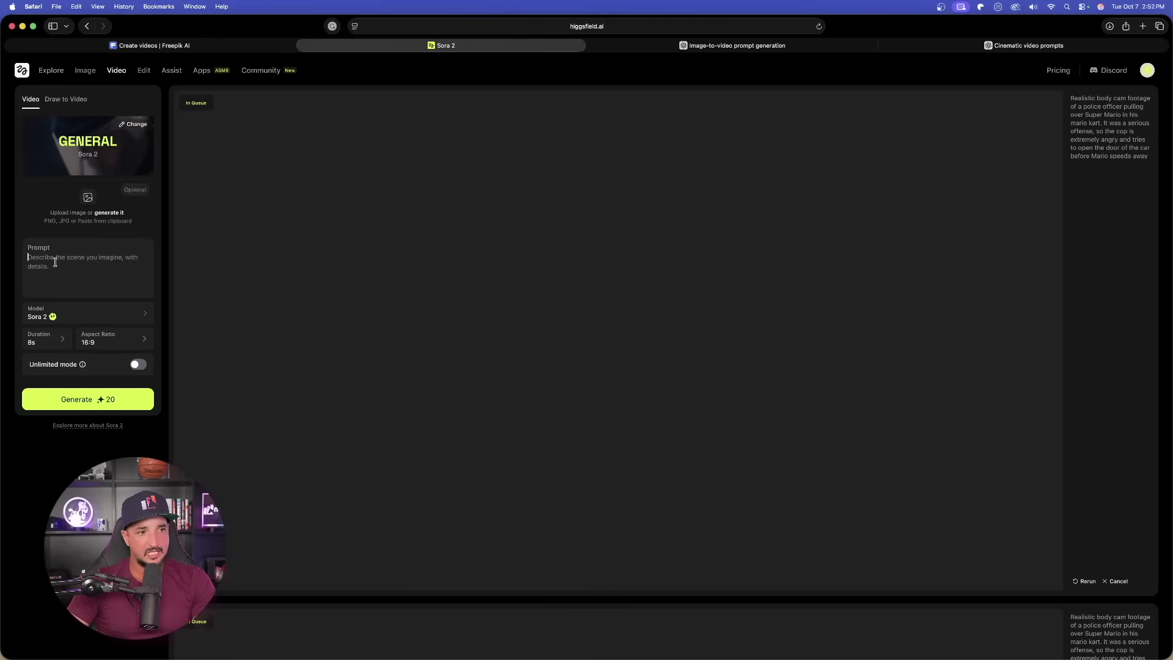
click(55, 262)
key(super+v)
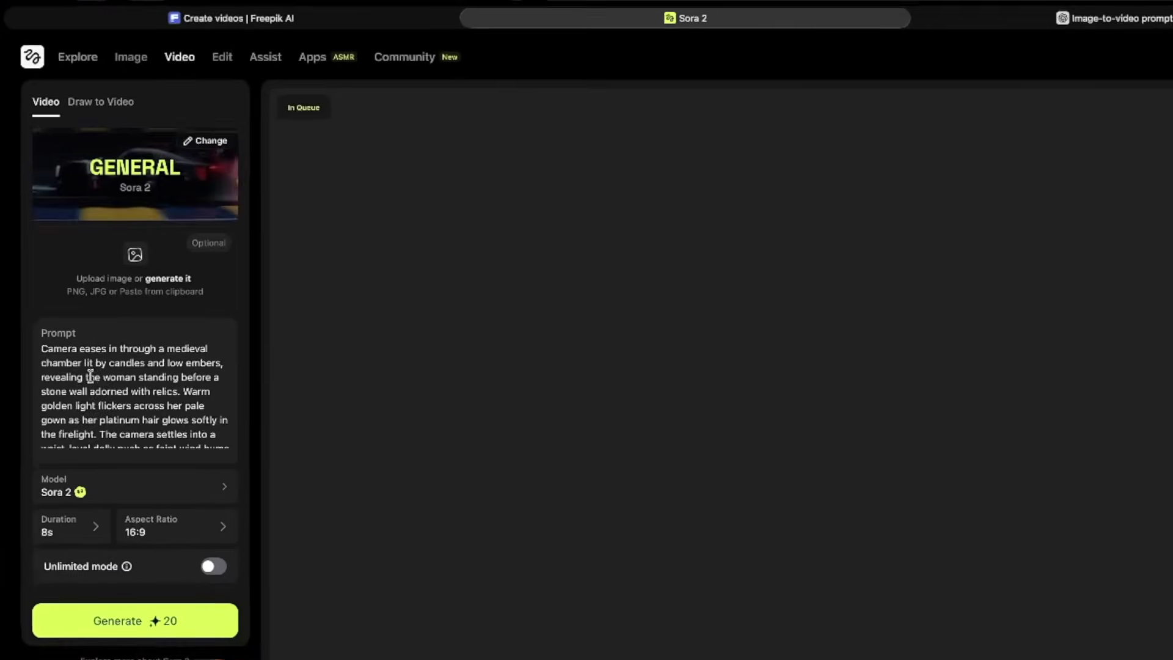
mouse_move(156, 260)
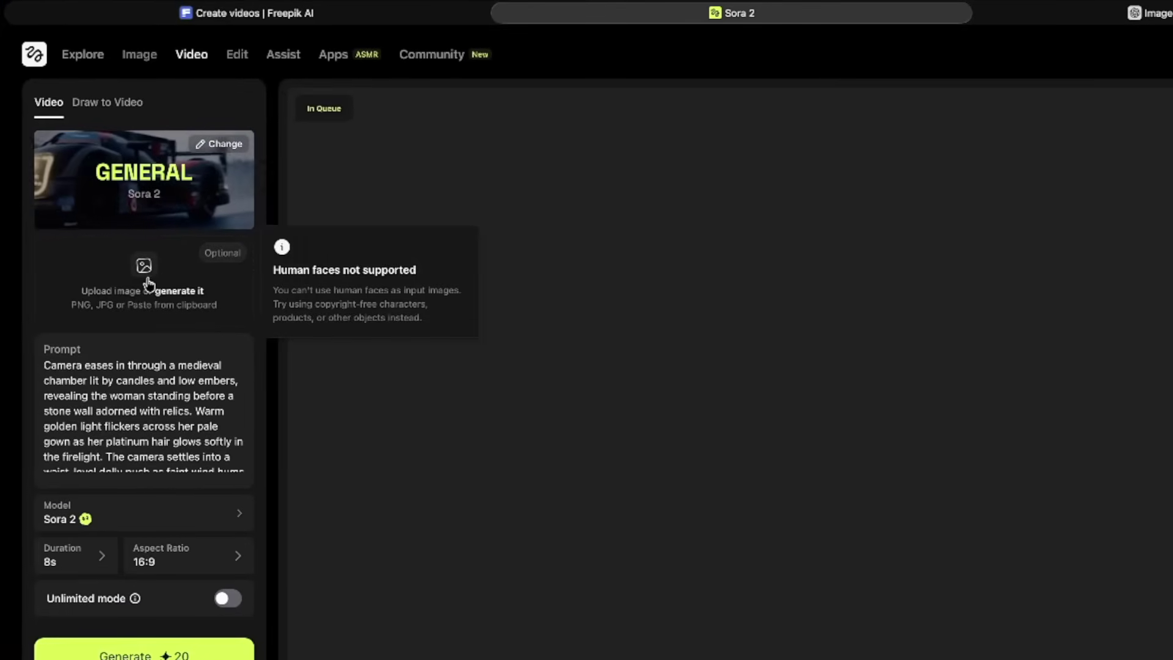